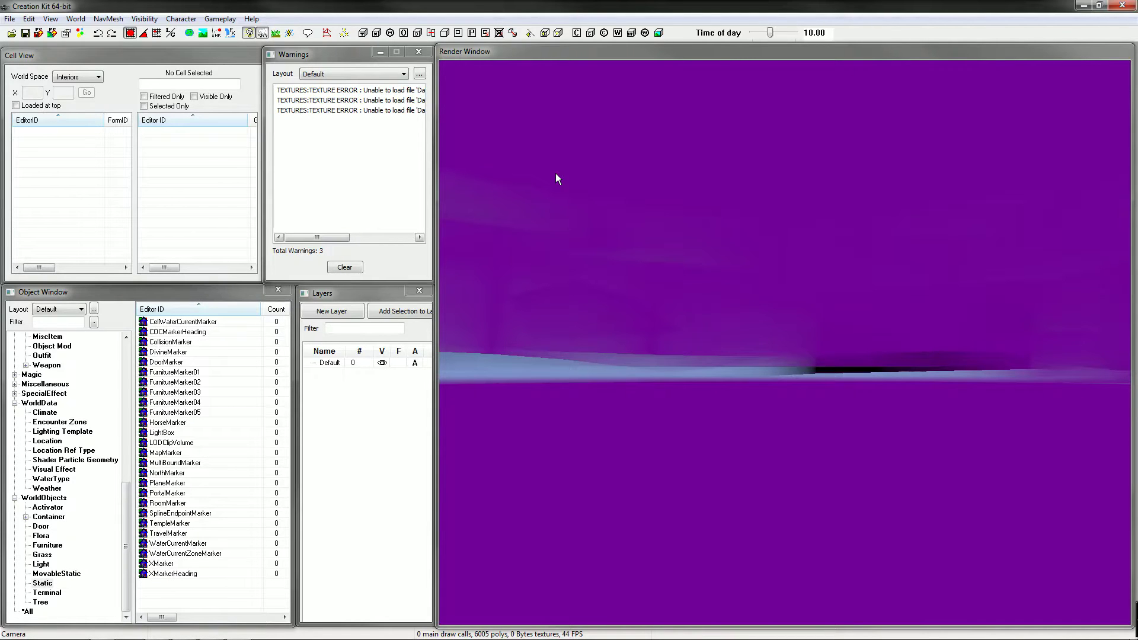
Step: Load the plugin data with Fallout4.esm as master and Youtubeactive.esp as the active file
click(10, 19)
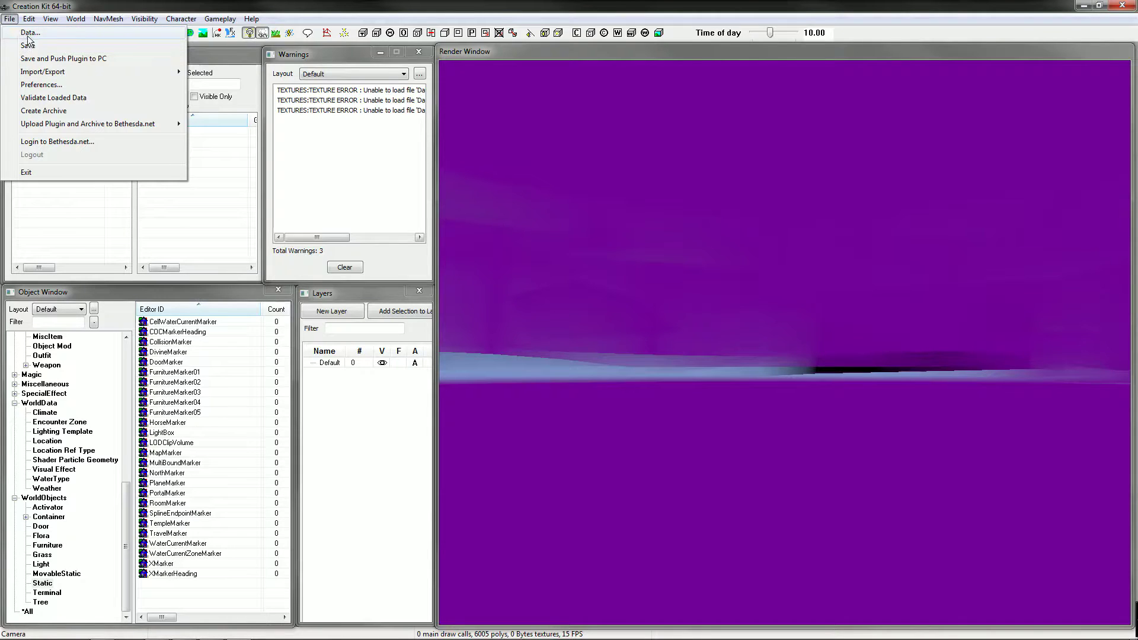
click(28, 33)
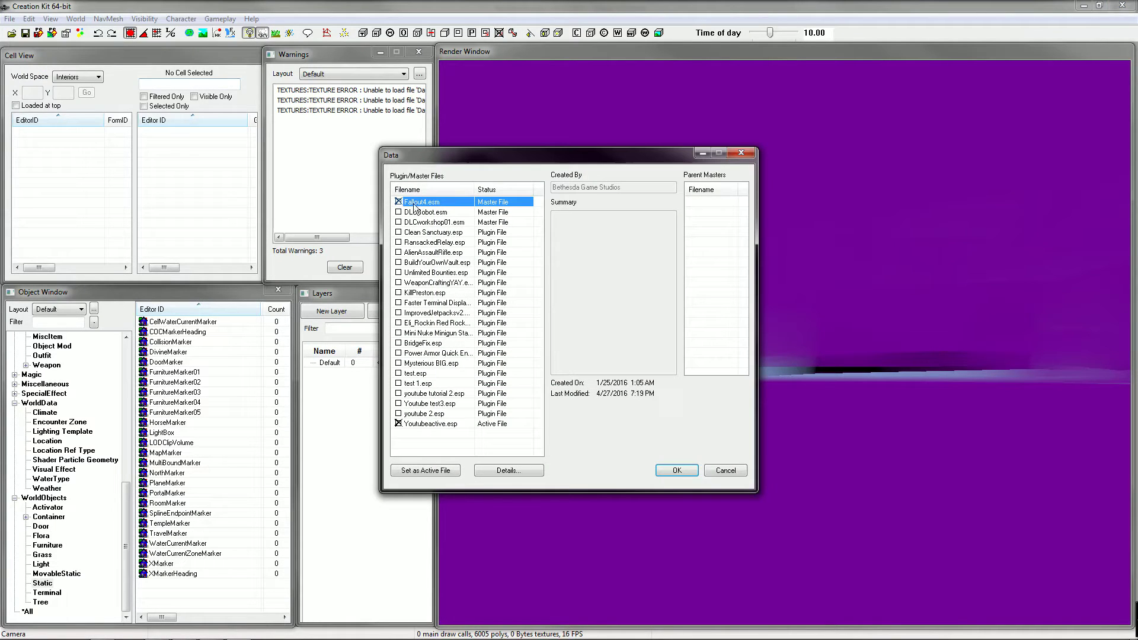
click(453, 424)
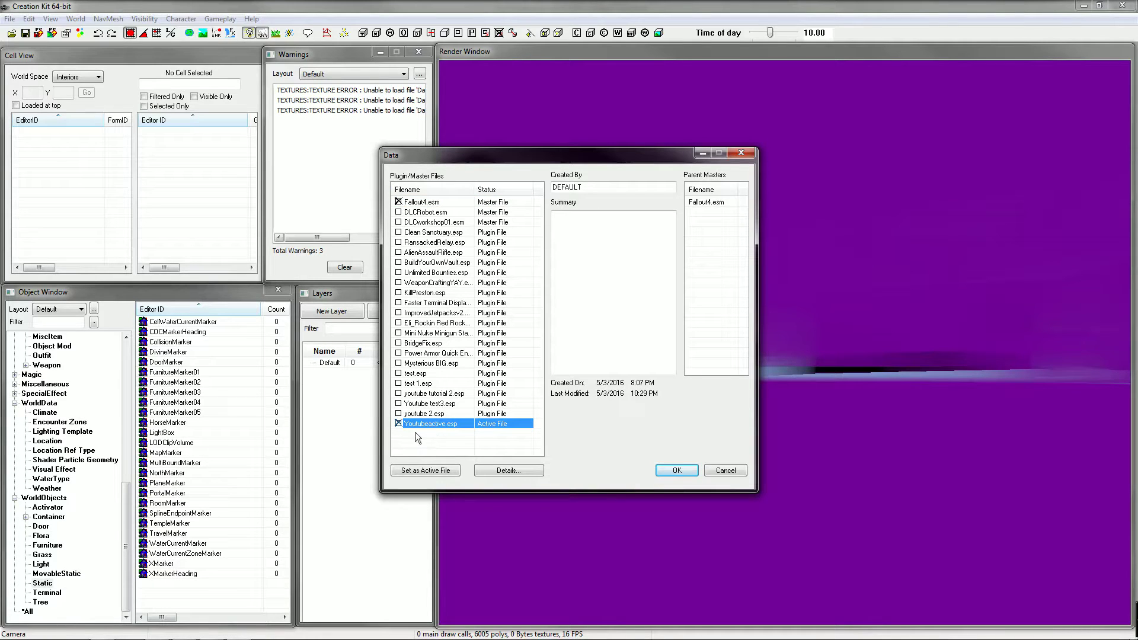
double_click(494, 424)
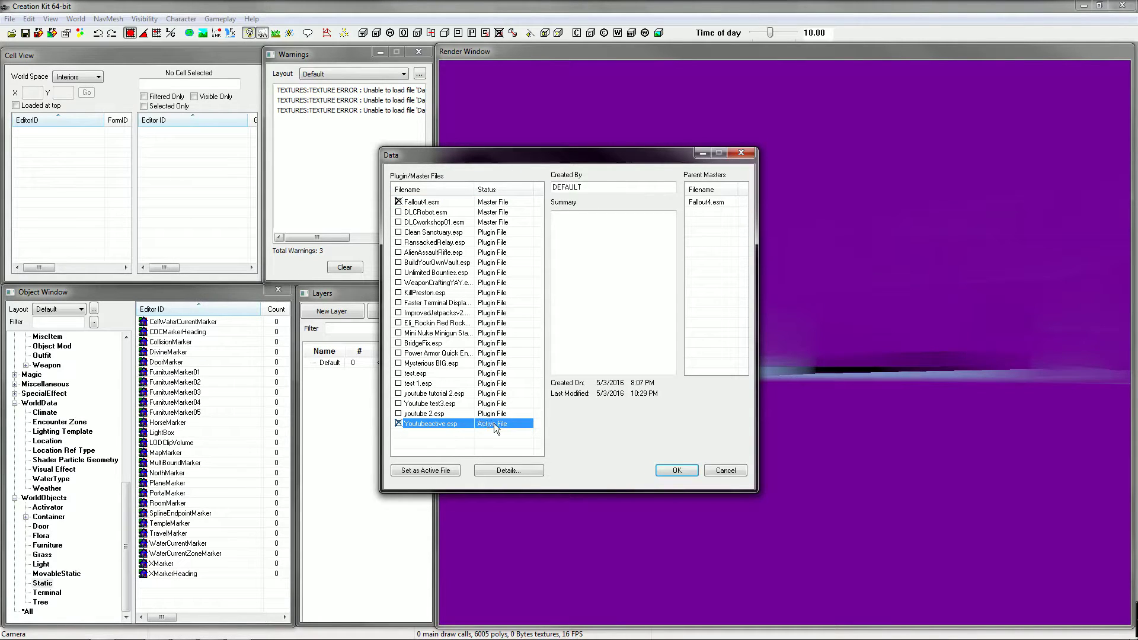
click(675, 470)
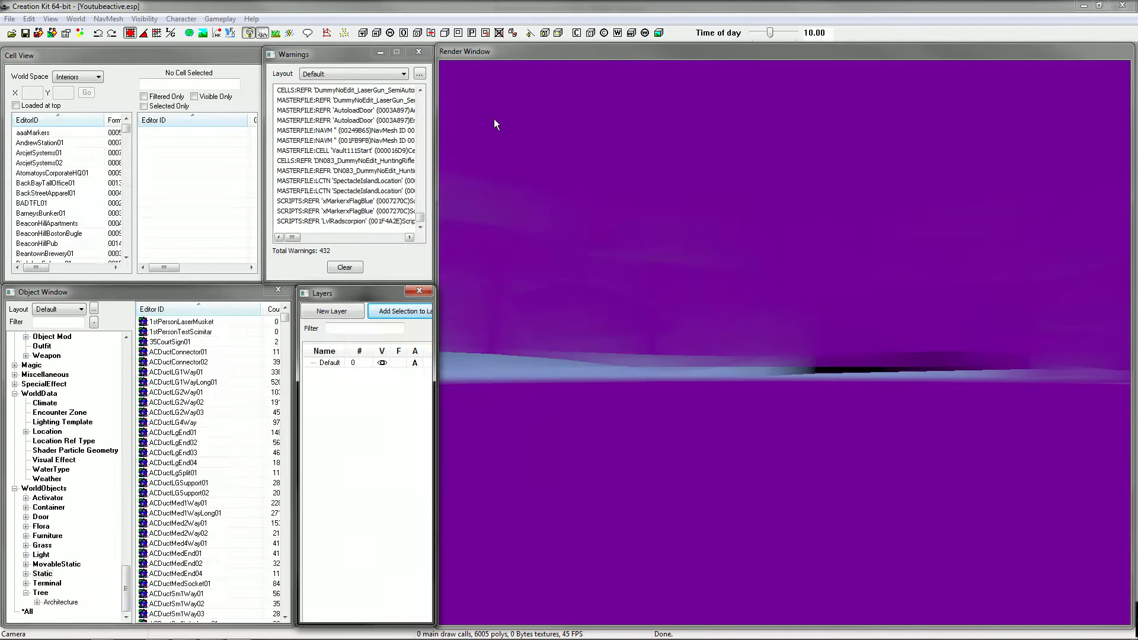
Step: Find the interior cell FelloutsHideoutClean in the cell list and load it into the Render Window
click(47, 204)
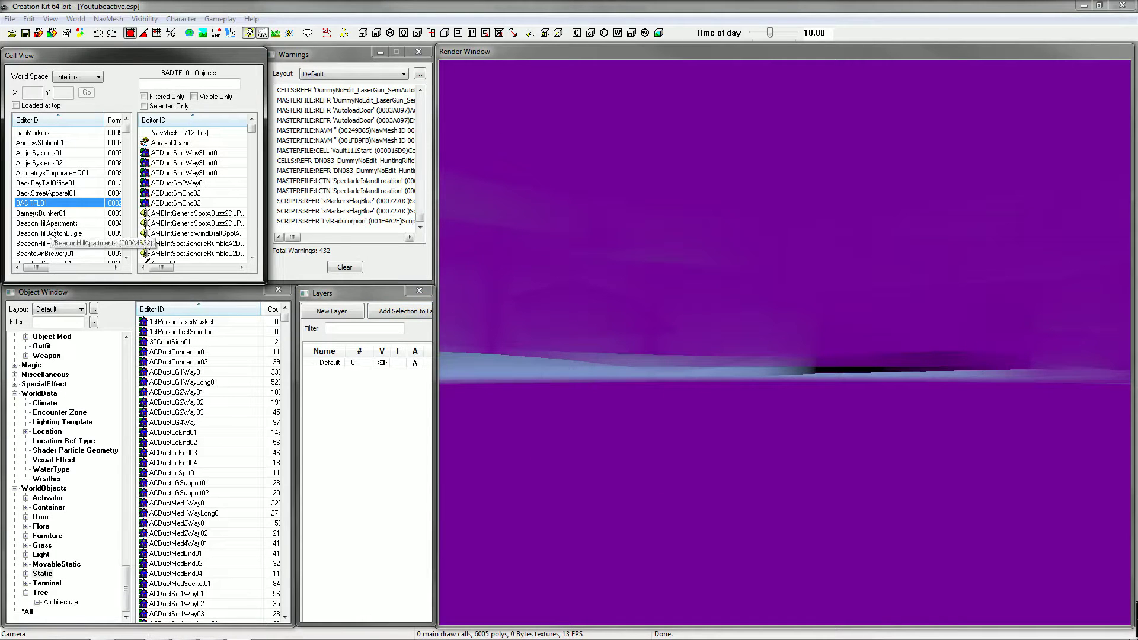
key(d)
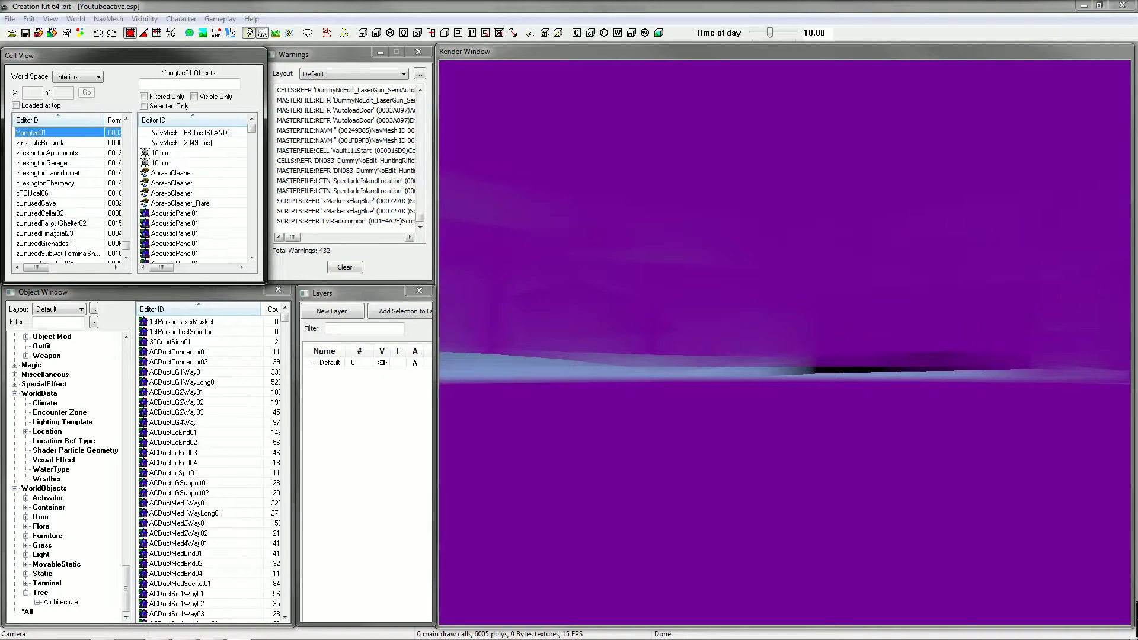
key(f)
click(40, 242)
scroll(39, 242, down, 5)
scroll(47, 193, up, 10)
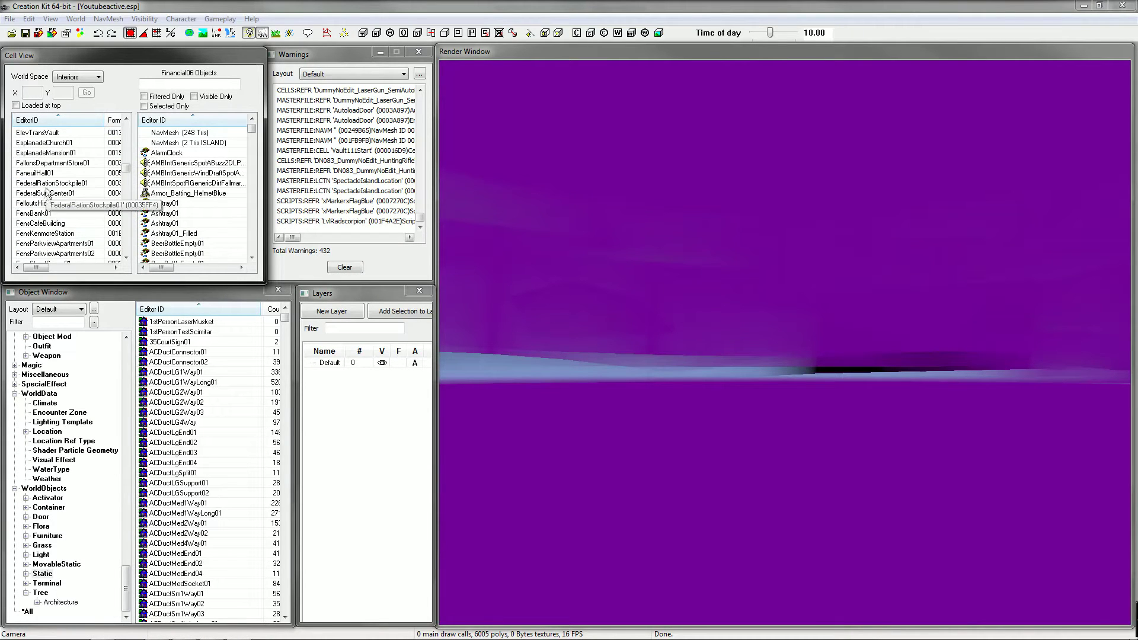
double_click(53, 203)
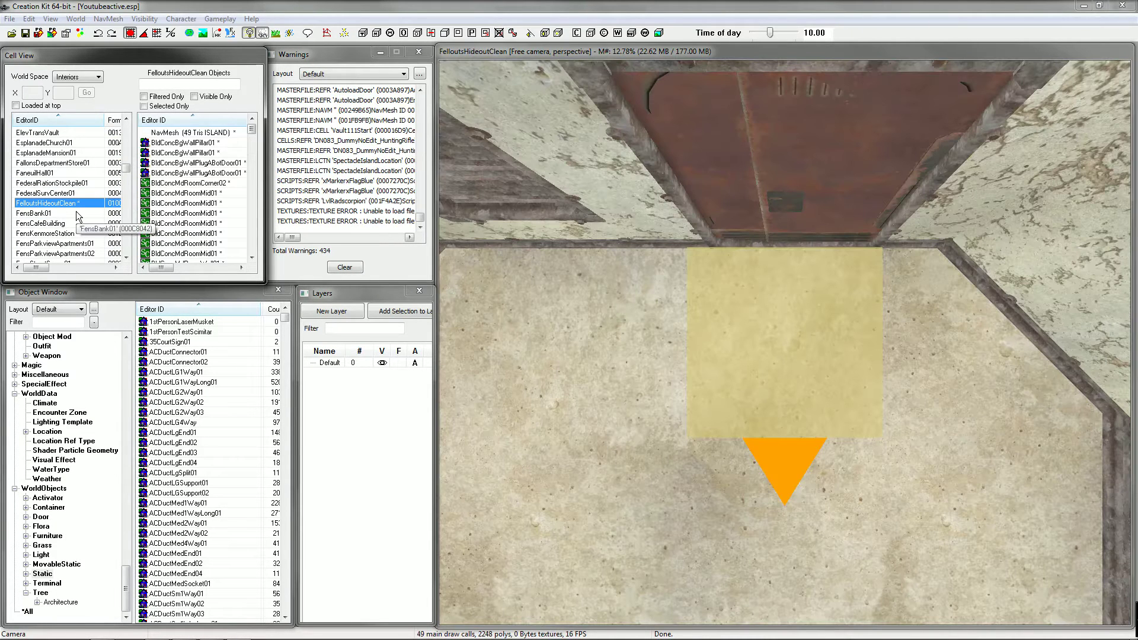
Step: Switch the view to the cell's actual lighting and examine how the fog looks inside and outside the hideout
click(599, 267)
key(shift)
scroll(784, 343, down, 5)
key(shift)
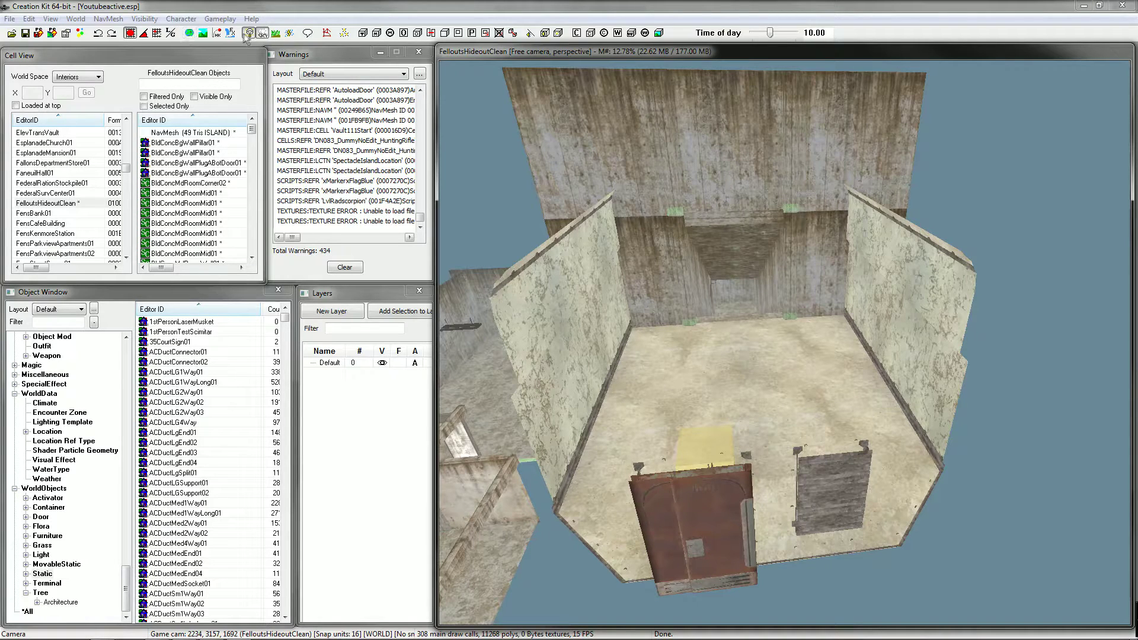
click(262, 33)
click(262, 34)
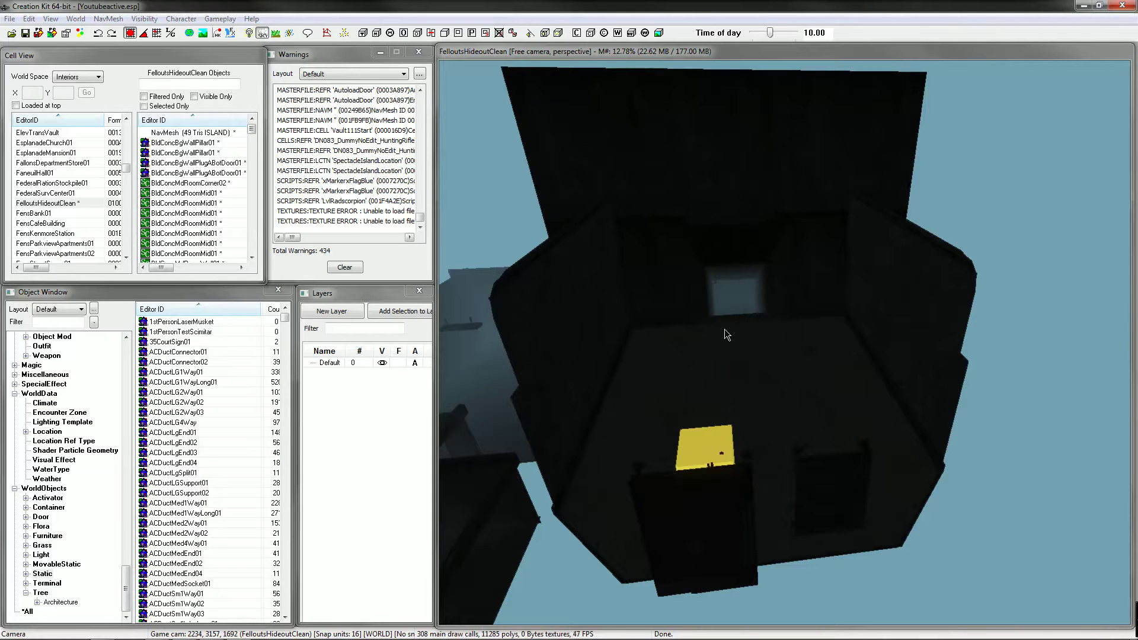
click(724, 330)
scroll(724, 330, up, 6)
scroll(724, 330, down, 3)
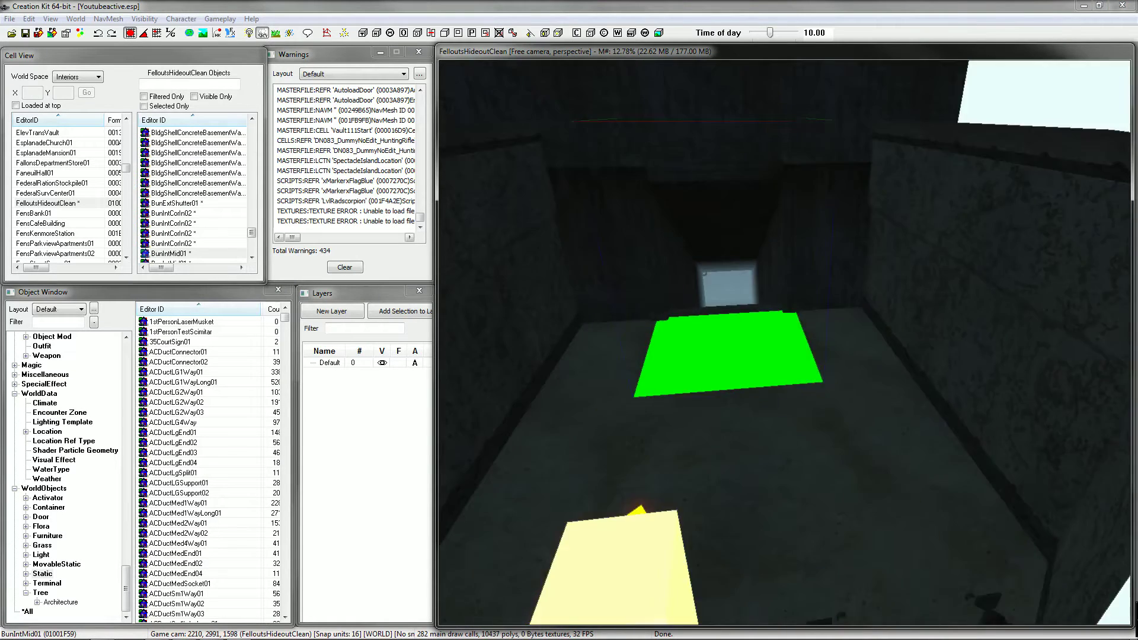
scroll(785, 343, down, 10)
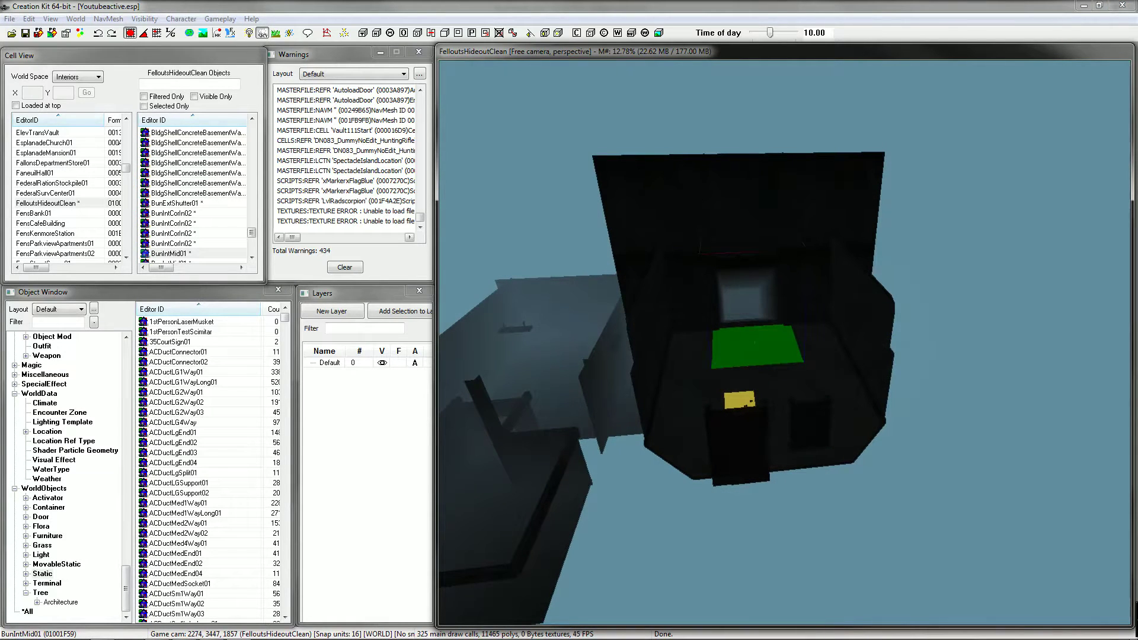
Step: Set the fog Near and Far distances to 0 in the lighting data of FelloutsHideoutClean and apply the changes
right_click(48, 208)
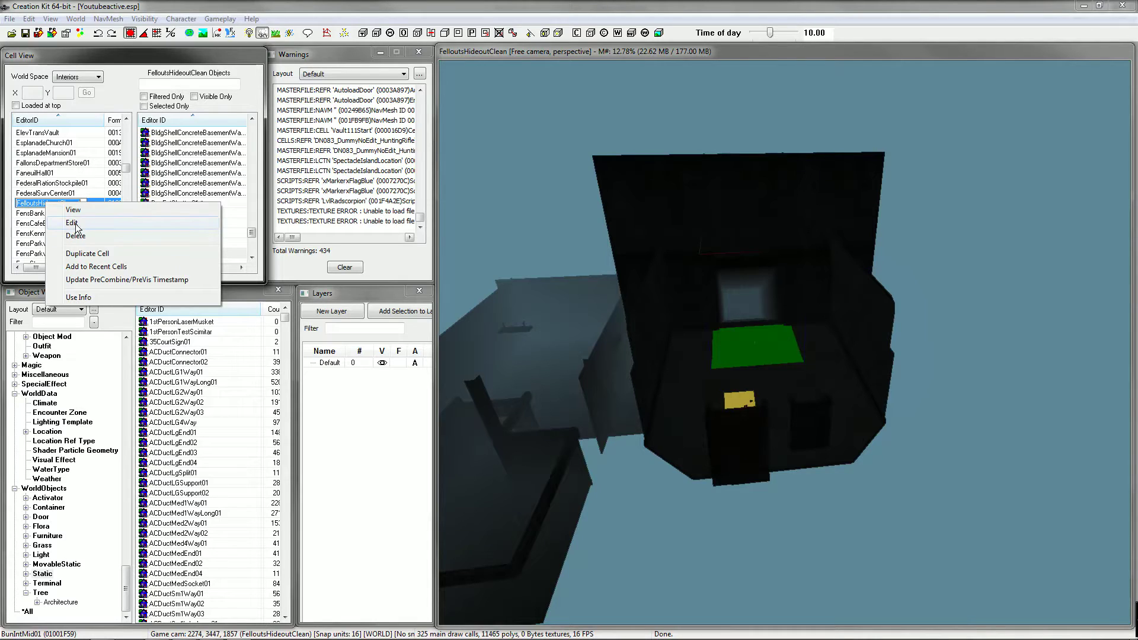
click(72, 223)
click(573, 64)
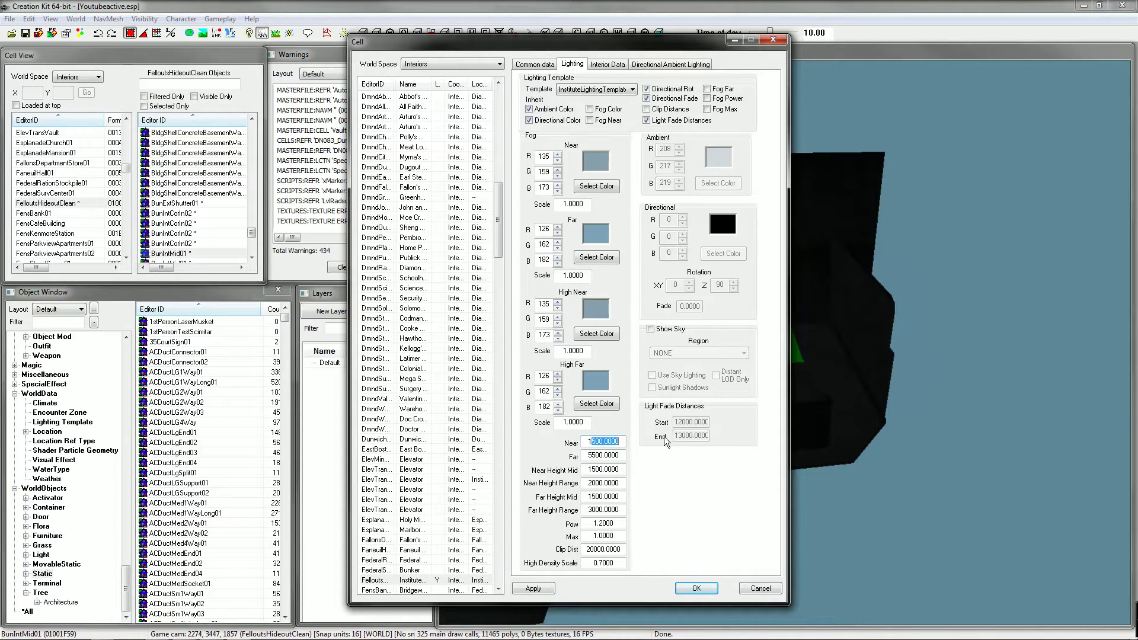
key(BackSpace)
text(0)
double_click(615, 455)
text(0)
click(538, 587)
click(538, 587)
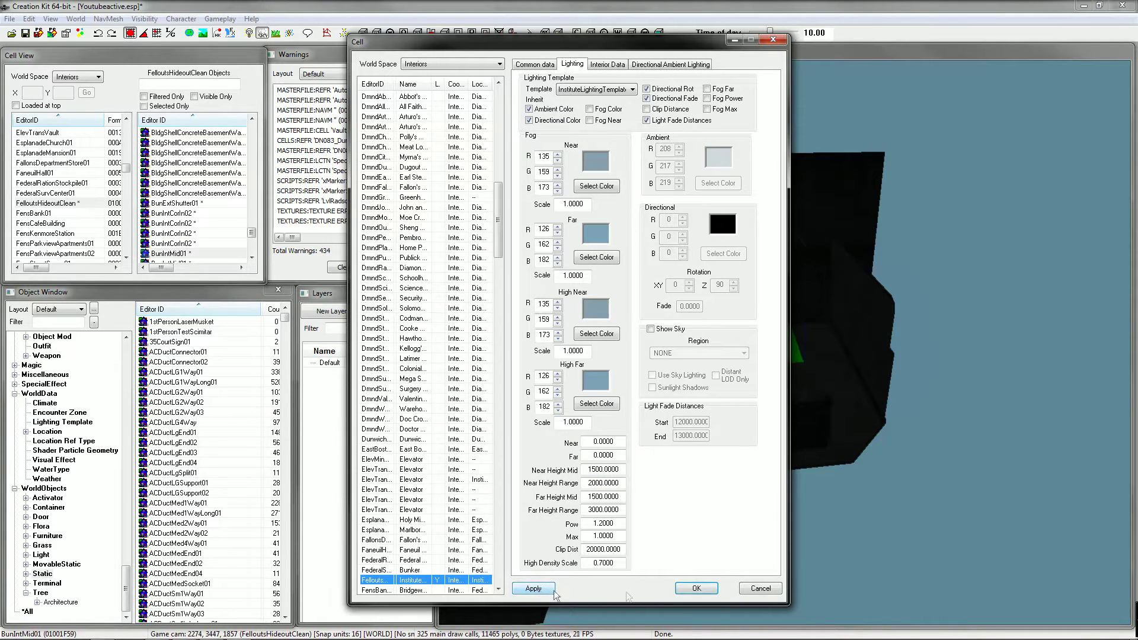
click(689, 585)
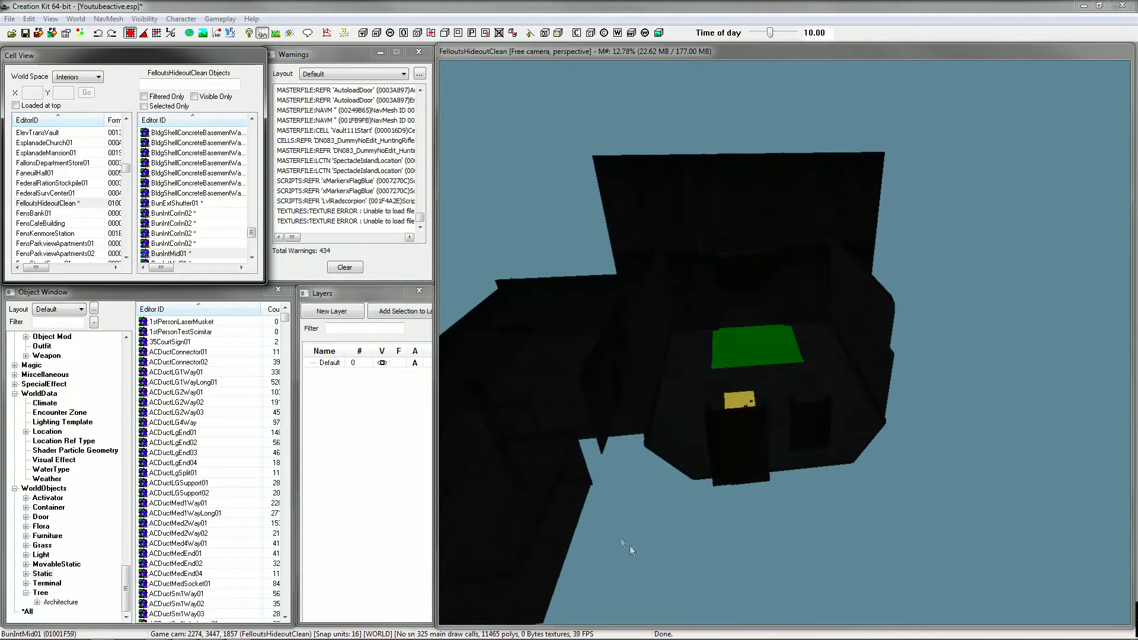
Step: Examine the main room and its corridor under the cell's actual lighting, then restore the bright preview lighting
click(771, 371)
scroll(771, 371, up, 5)
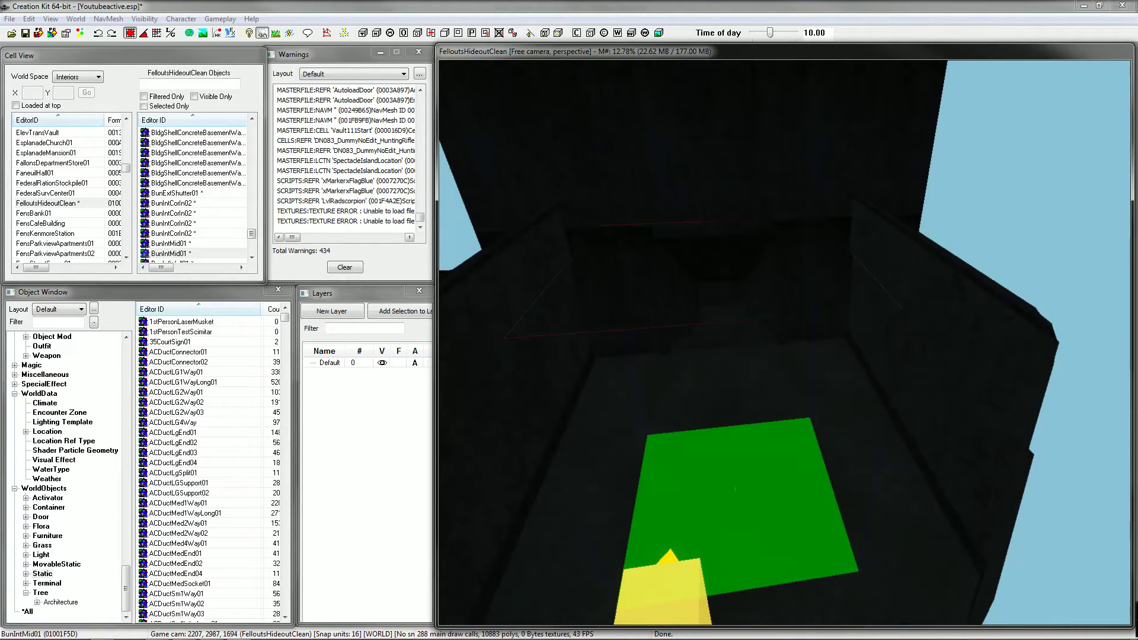
key(a)
key(a)
mouse_move(771, 371)
shift+middle_down()
mouse_move(735, 331)
mouse_move(726, 350)
mouse_move(788, 474)
mouse_move(818, 379)
mouse_move(772, 356)
shift+middle_up()
scroll(784, 356, up, 5)
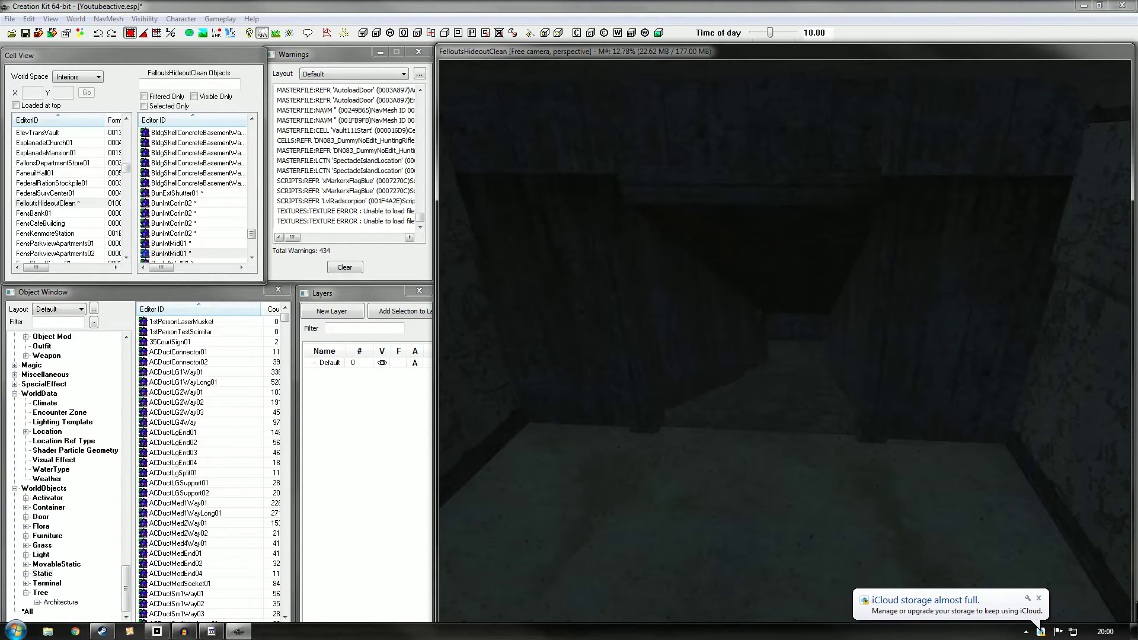
key(a)
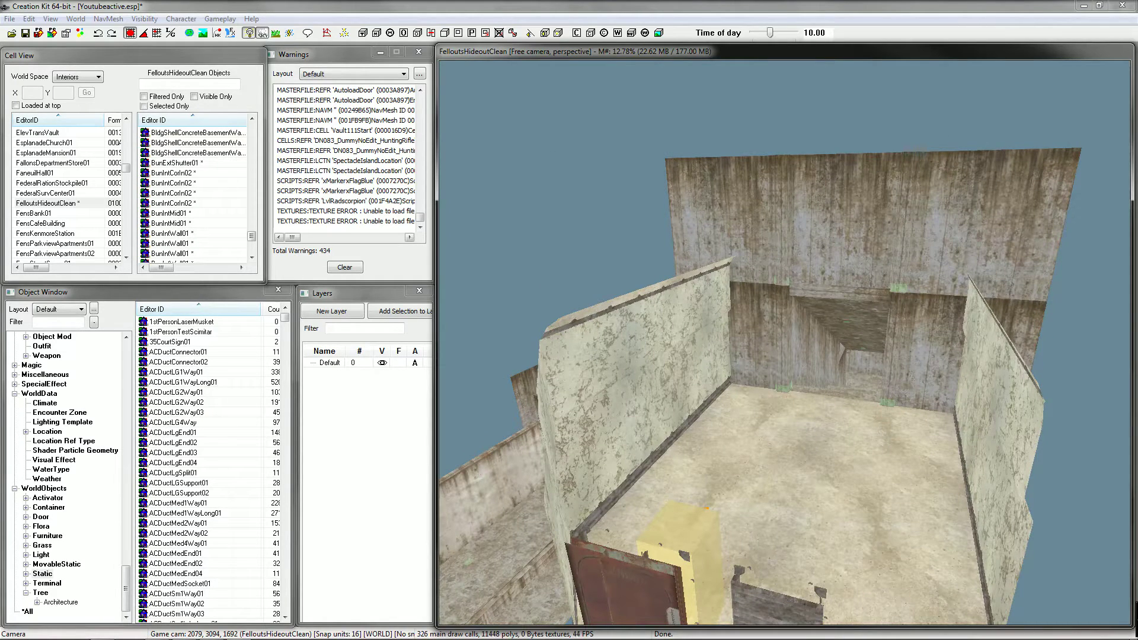
Step: Display the radius of the placed lights and examine their coverage around the hideout's rooms
click(344, 34)
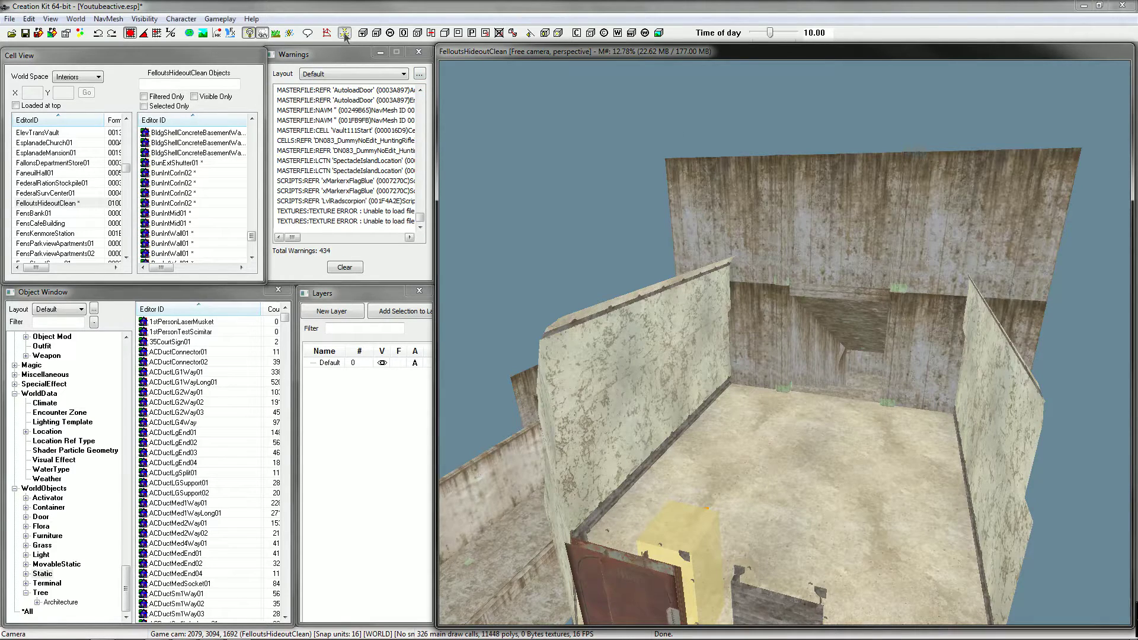
click(599, 182)
scroll(599, 181, down, 5)
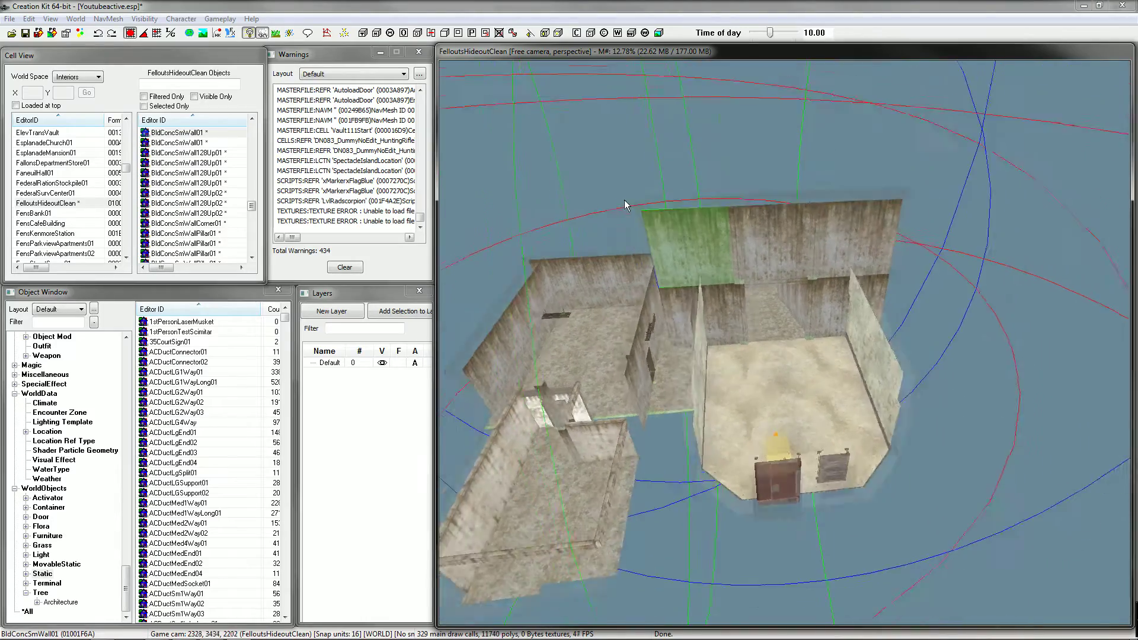
scroll(625, 201, down, 2)
shift+middle_drag(625, 200, 675, 194)
scroll(676, 195, up, 10)
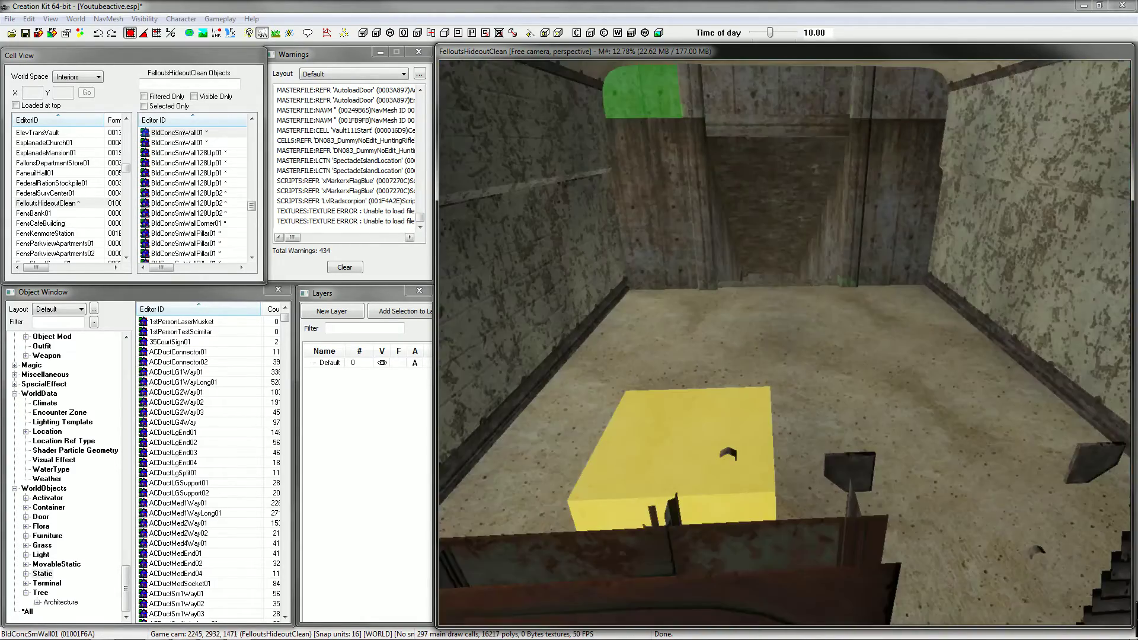
scroll(784, 342, up, 10)
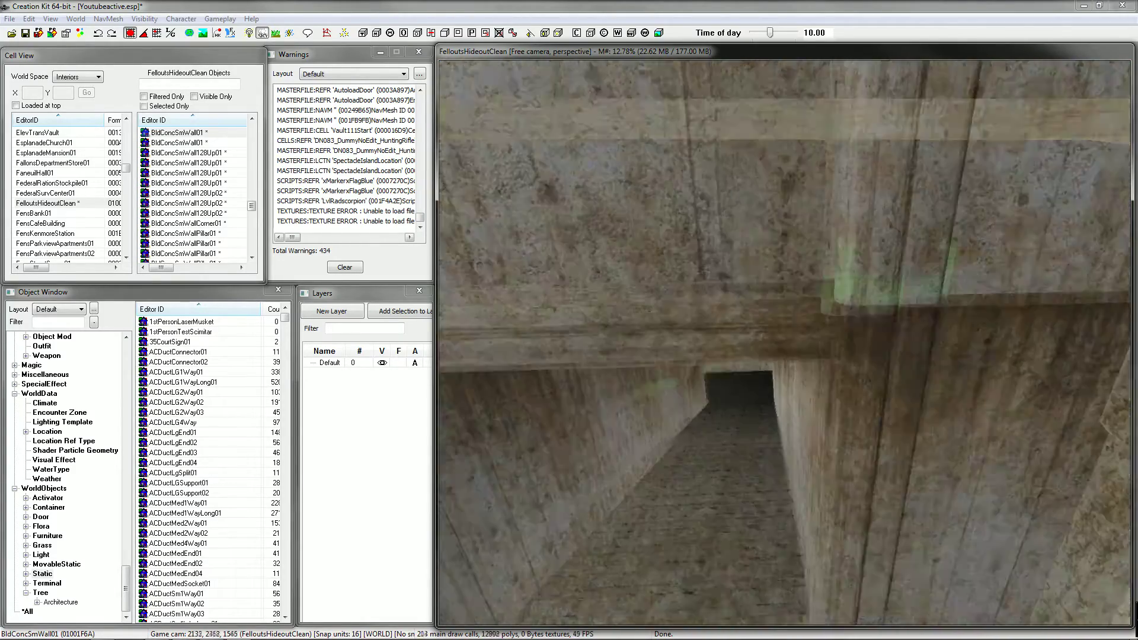
scroll(784, 342, up, 10)
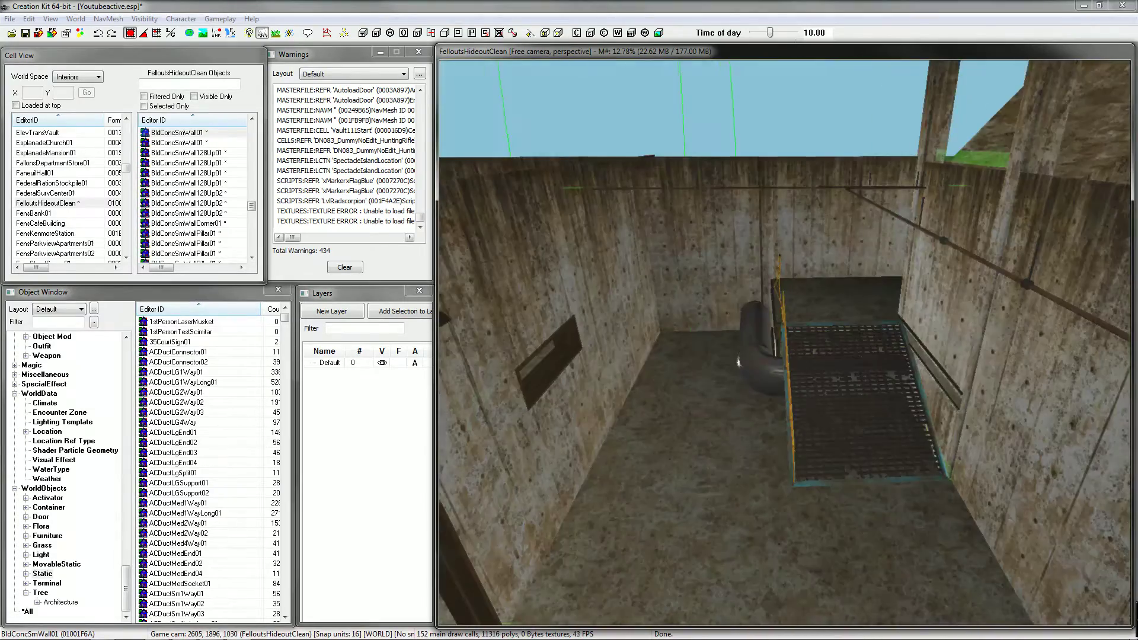
middle_drag(784, 342, 756, 328)
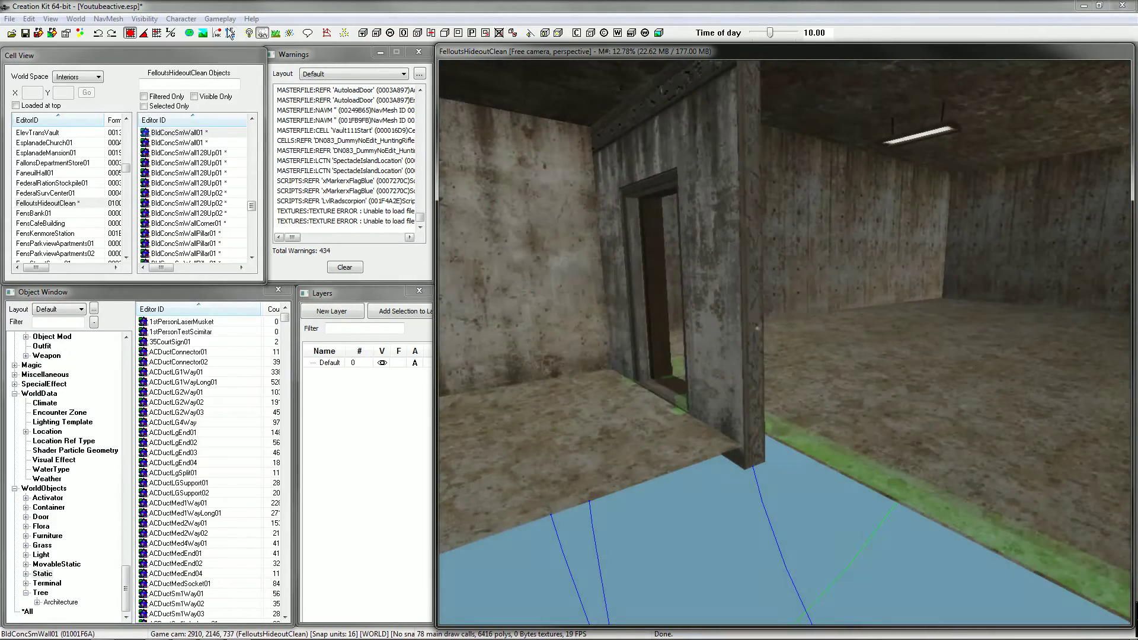
Step: Turn off the fog display and delete the placed light defaultLight01 from the hideout cell
click(262, 33)
middle_drag(757, 328, 801, 246)
click(801, 244)
middle_drag(787, 198, 750, 263)
click(732, 169)
scroll(788, 249, down, 4)
scroll(974, 554, down, 4)
middle_drag(974, 554, 833, 185)
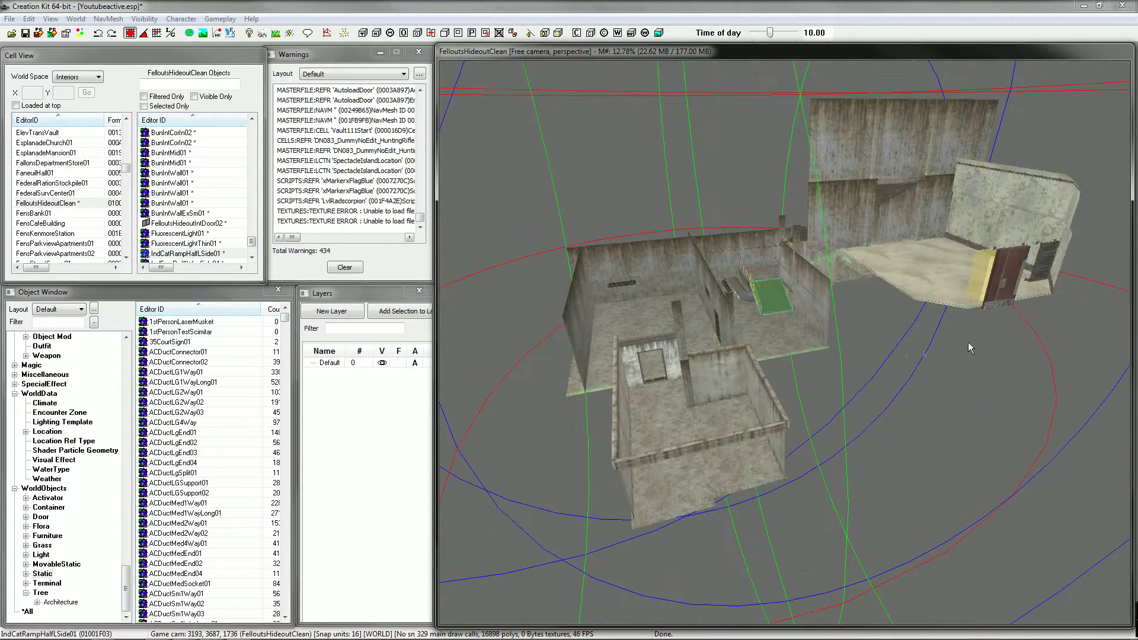
key(Delete)
scroll(919, 382, down, 5)
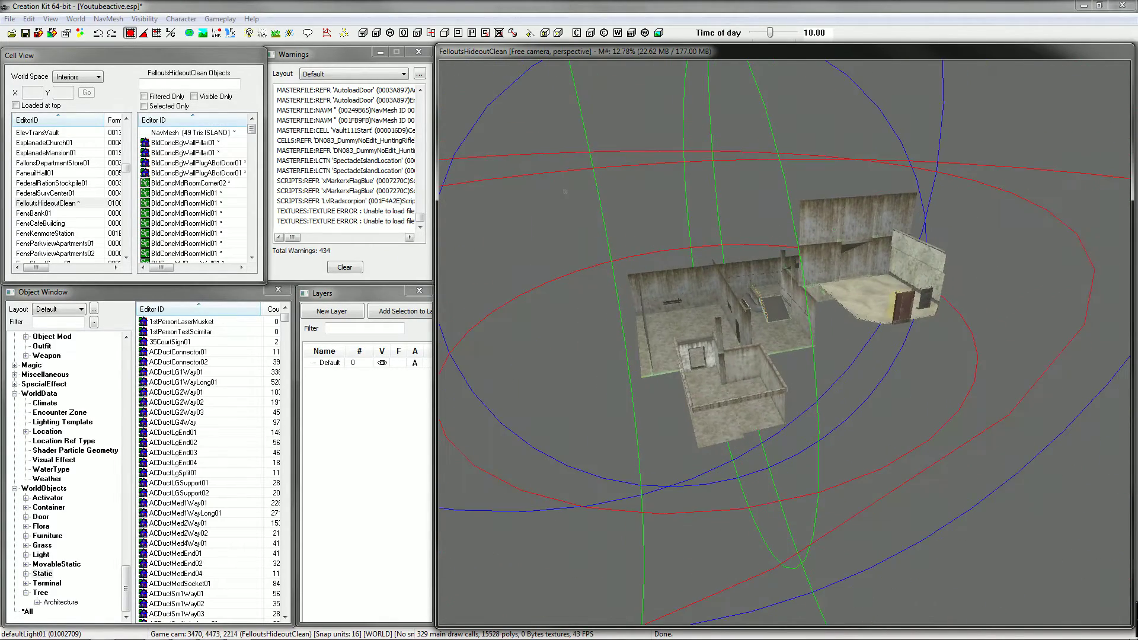
Step: Delete the placed lights defaultLight02 and defaultLight04 from the hideout cell
drag(471, 138, 581, 197)
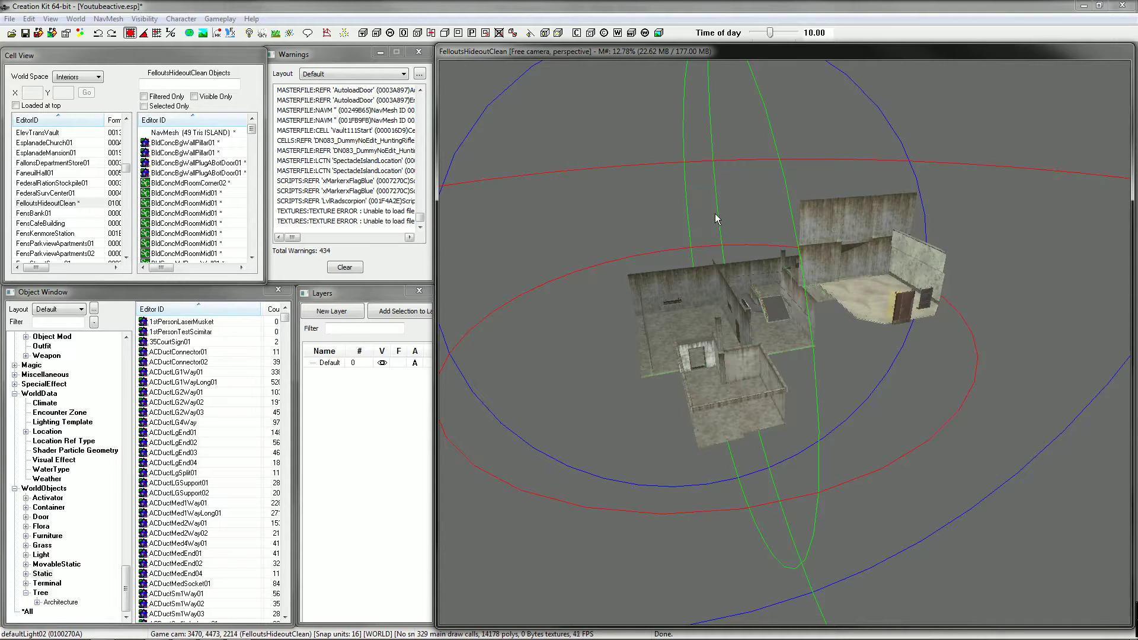
shift+middle_drag(715, 214, 670, 201)
scroll(671, 200, down, 2)
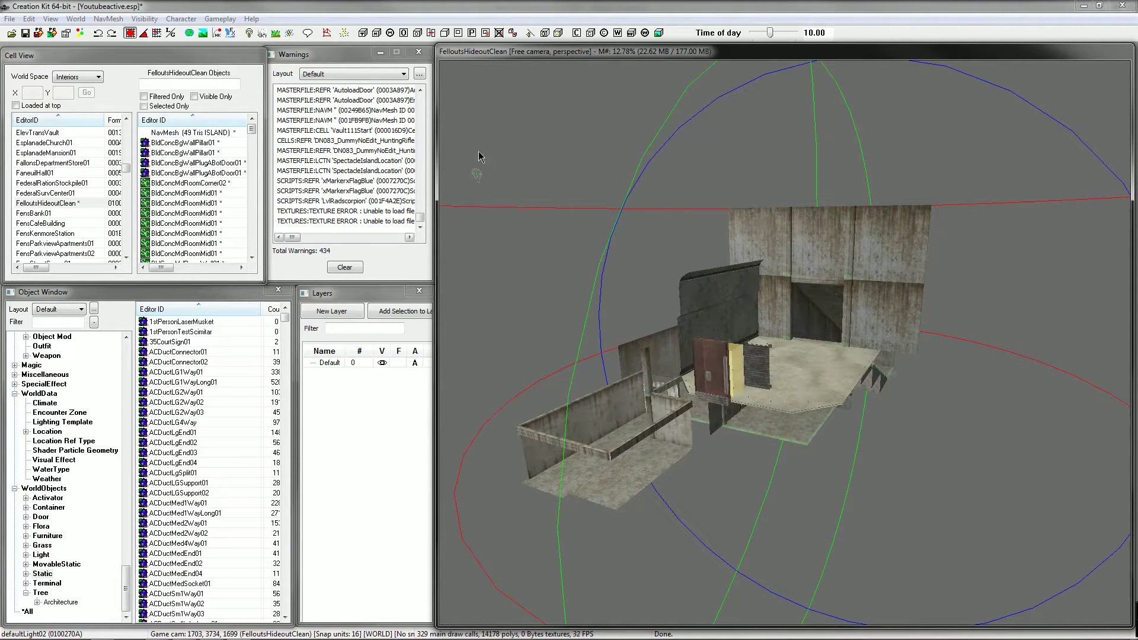
click(477, 174)
key(Delete)
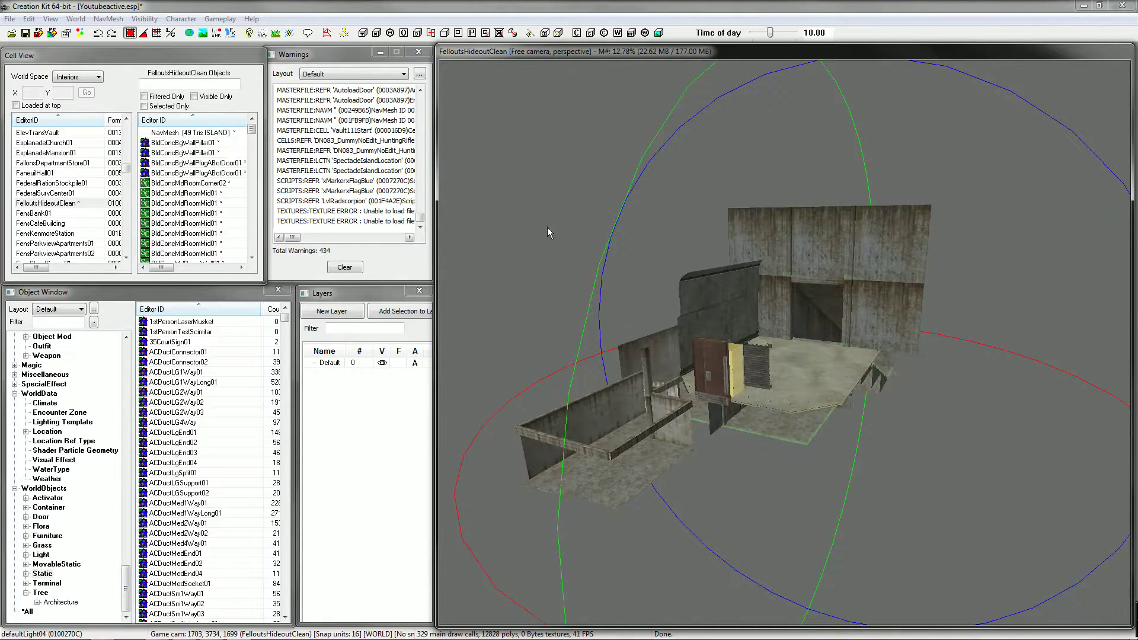
Step: Delete the placed light defaultLight03 beside the large concrete room
shift+middle_drag(546, 226, 1022, 135)
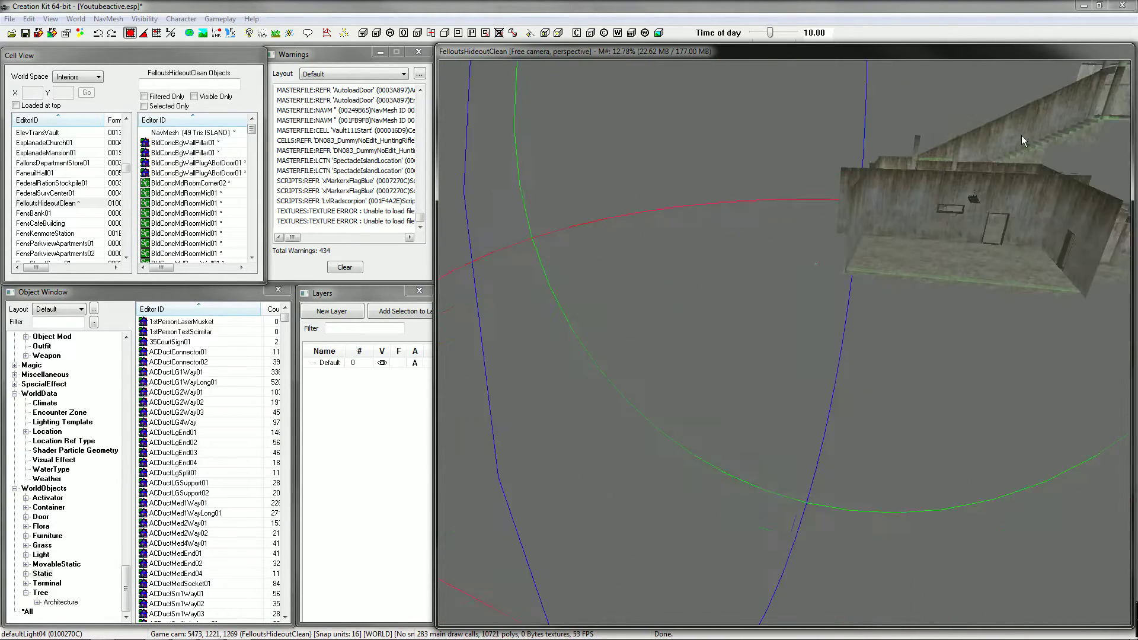
drag(759, 233, 816, 318)
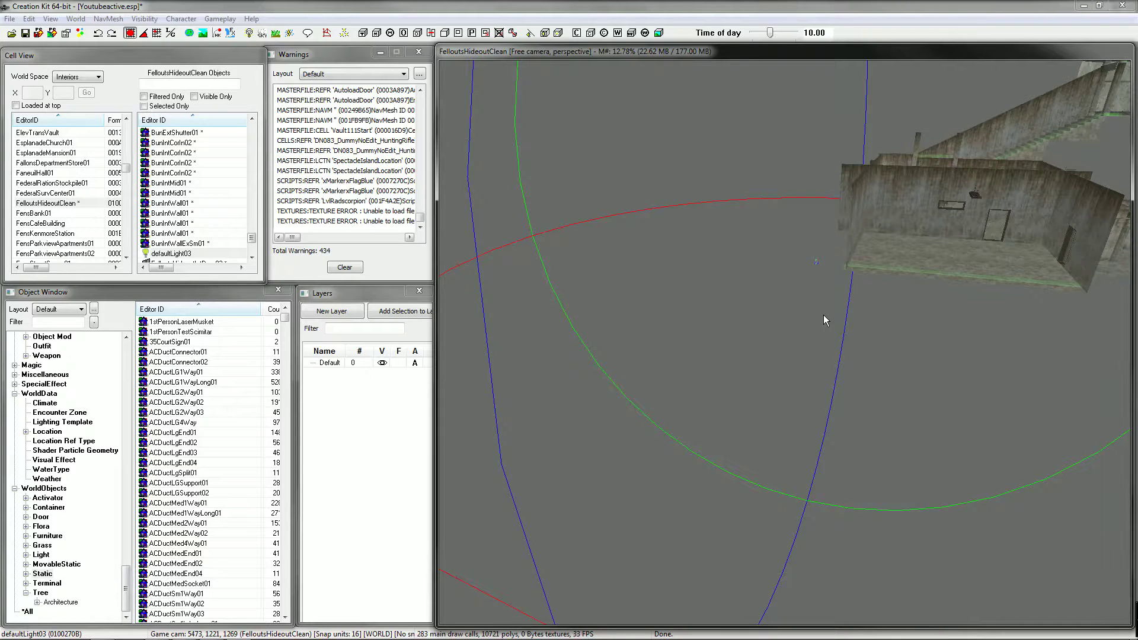
key(Delete)
Step: Examine the hideout from outside under the cell's own lighting and turn the fog display back on
click(1022, 217)
shift+middle_drag(1022, 217, 770, 208)
key(a)
key(a)
key(a)
key(a)
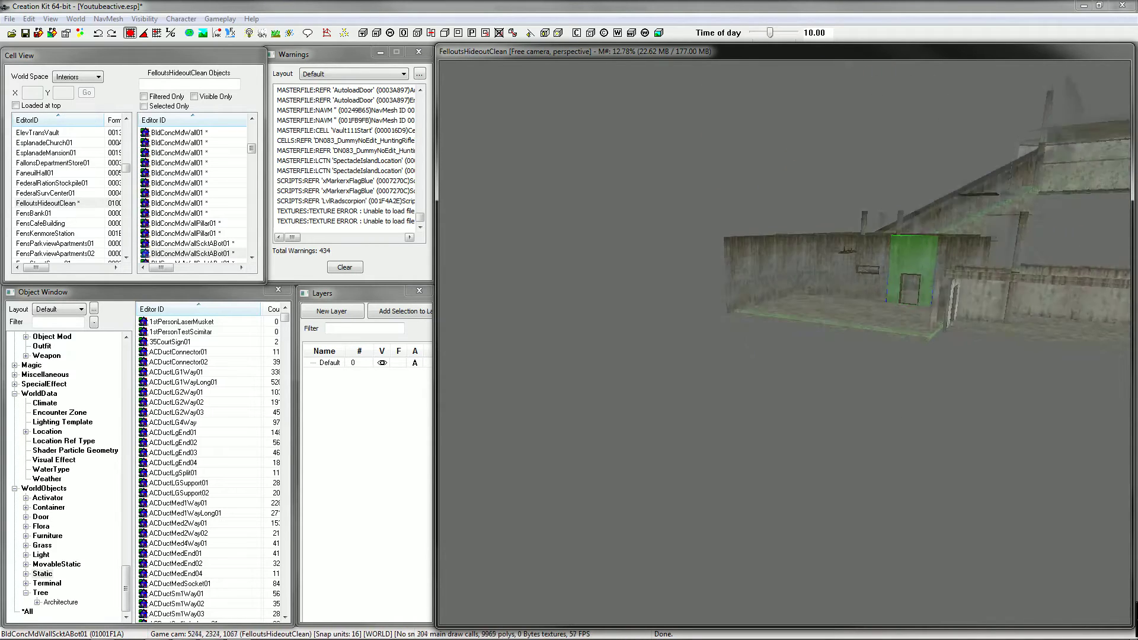
shift+middle_drag(788, 317, 869, 227)
click(261, 33)
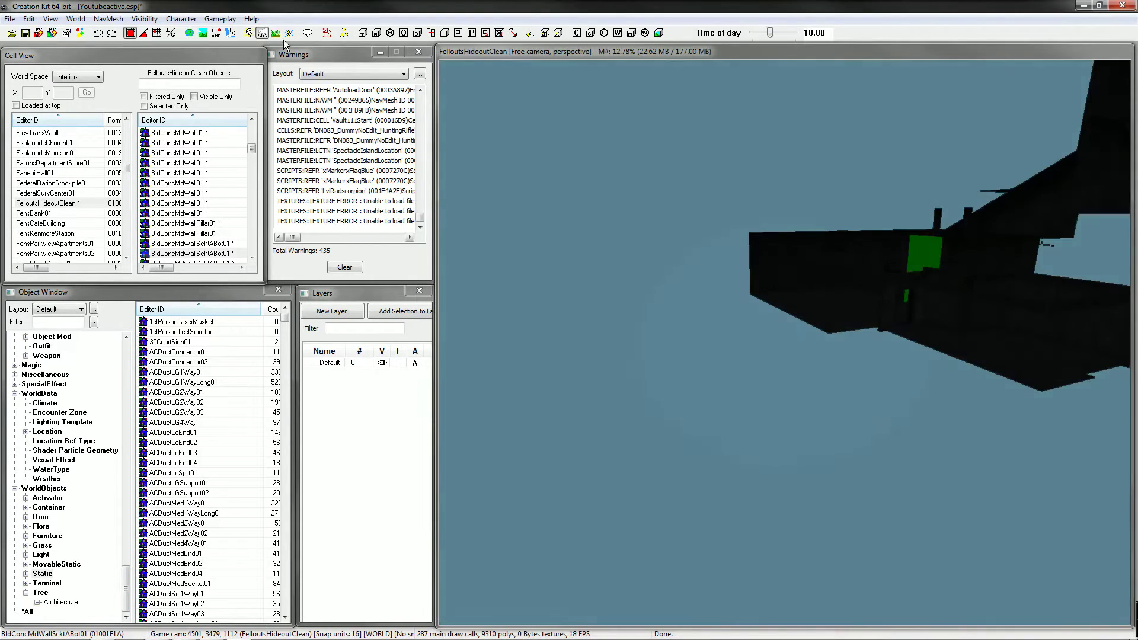
Step: Turn off the fog display and switch on full-bright lighting inside the room at the concrete corridor opening
click(1089, 325)
shift+middle_drag(1089, 325, 936, 356)
click(842, 379)
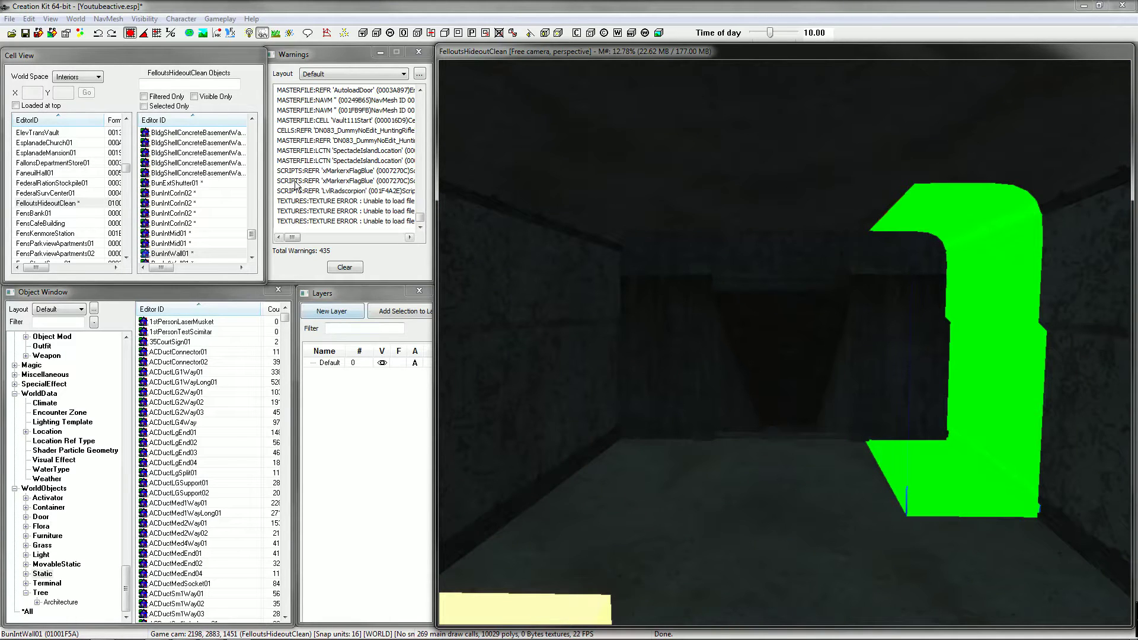
click(262, 33)
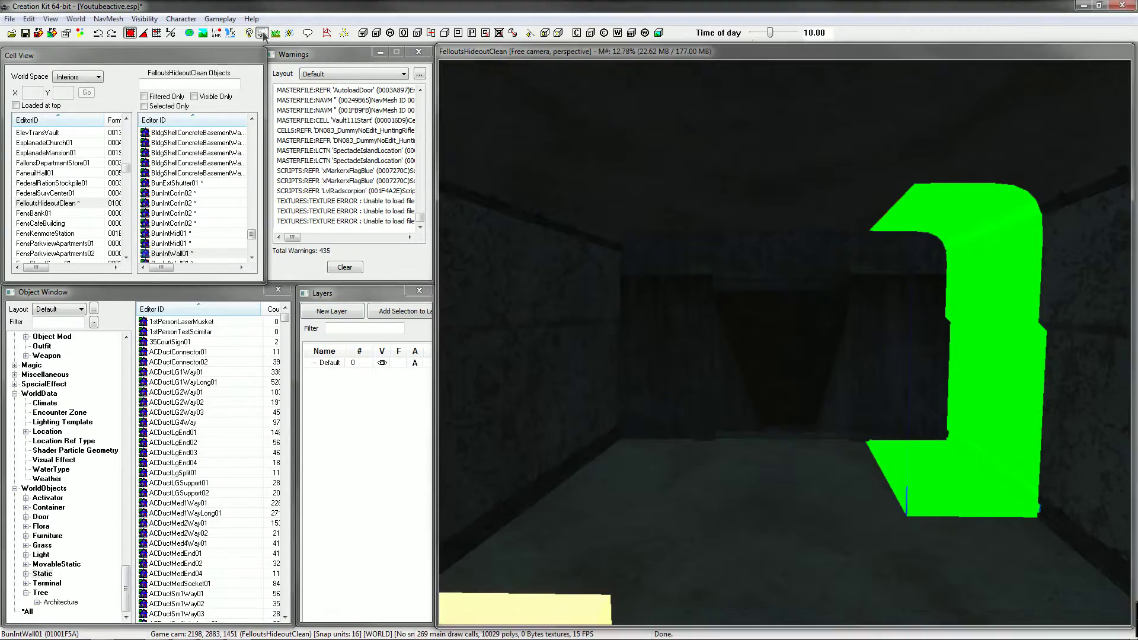
click(252, 34)
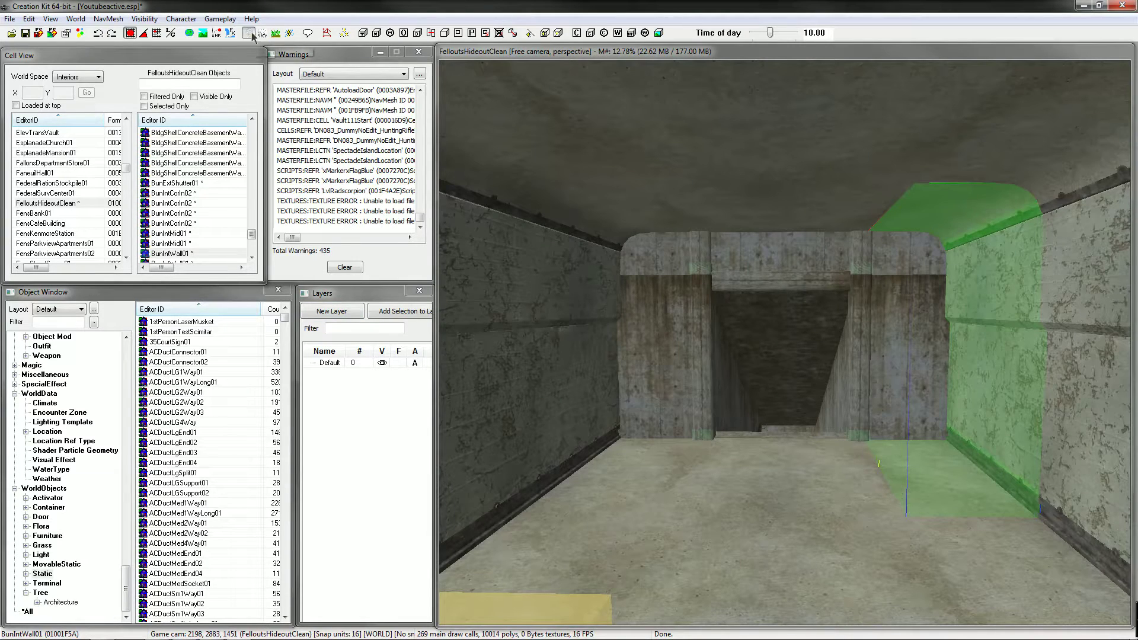
click(725, 384)
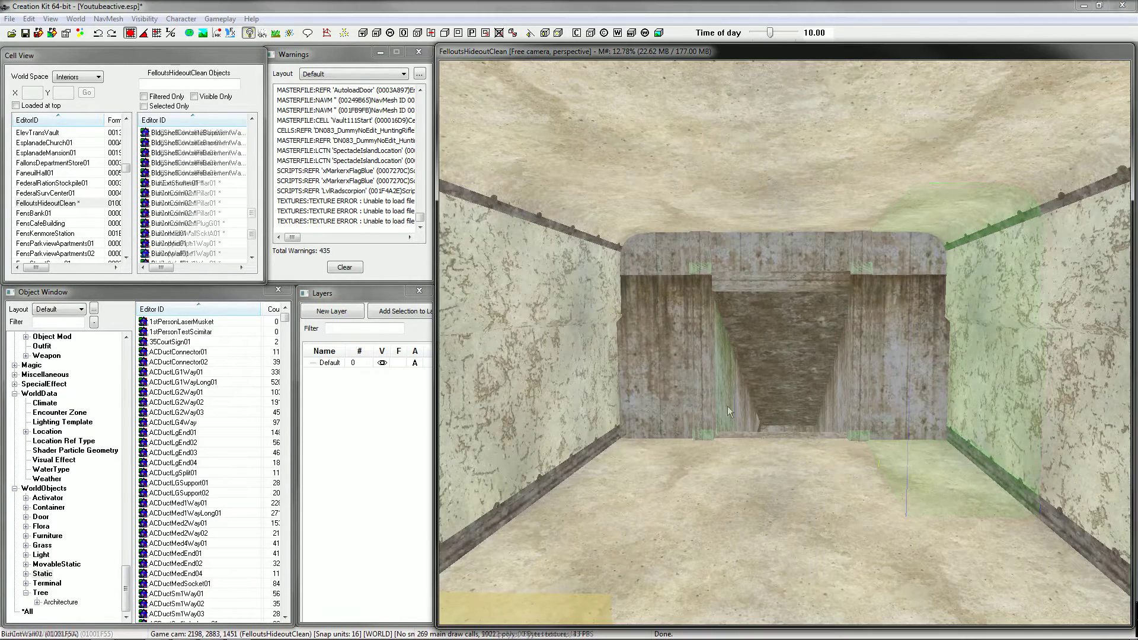
click(659, 356)
key(shift)
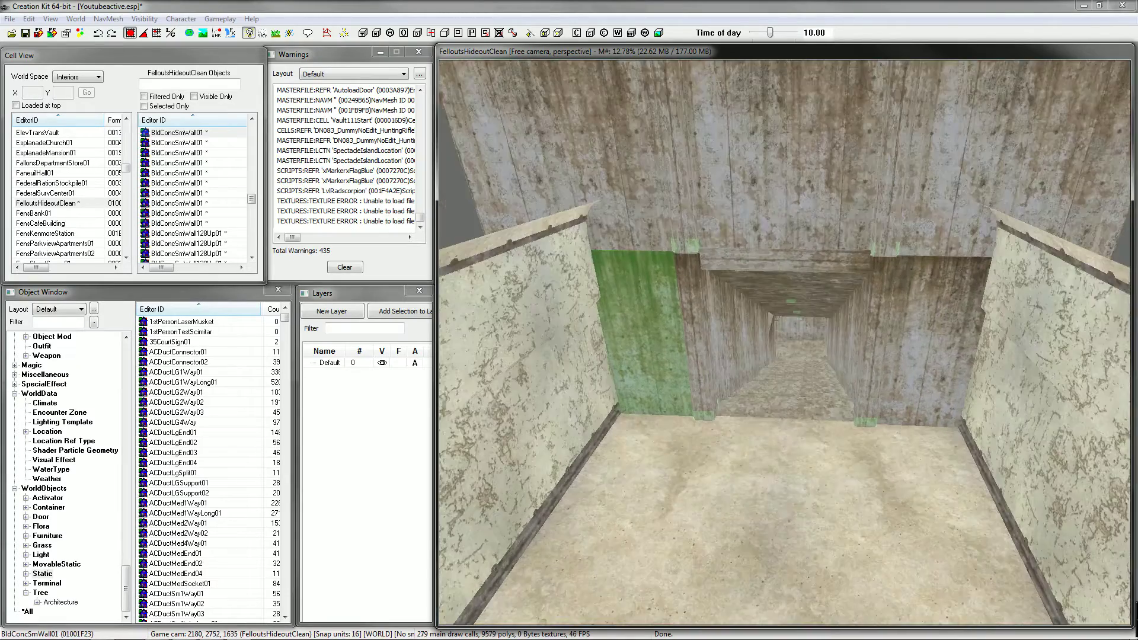
Step: Filter the objects by "light", try a DiamondStadiumLight03OffBroke fixture in the room and delete it again
click(60, 322)
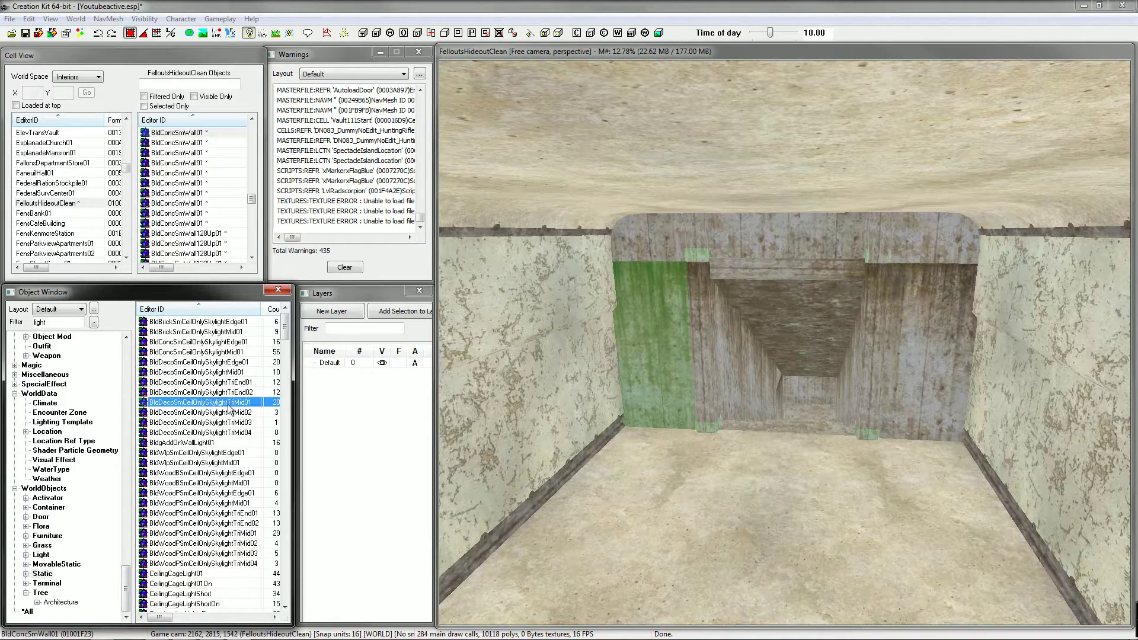
scroll(232, 415, down, 5)
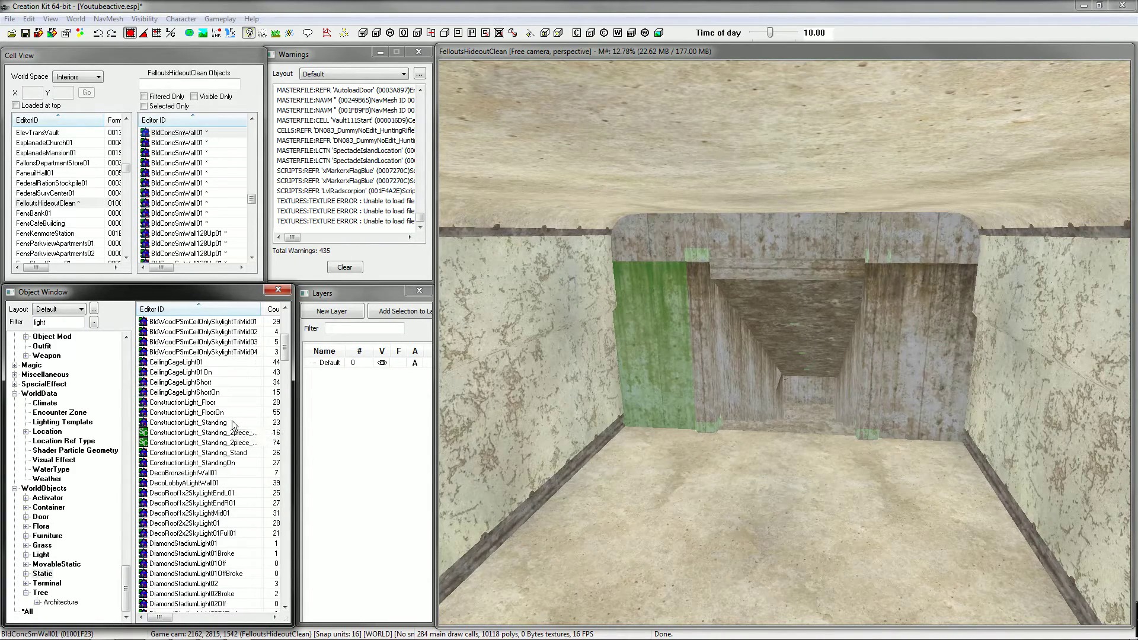
scroll(228, 420, down, 5)
scroll(219, 420, down, 1)
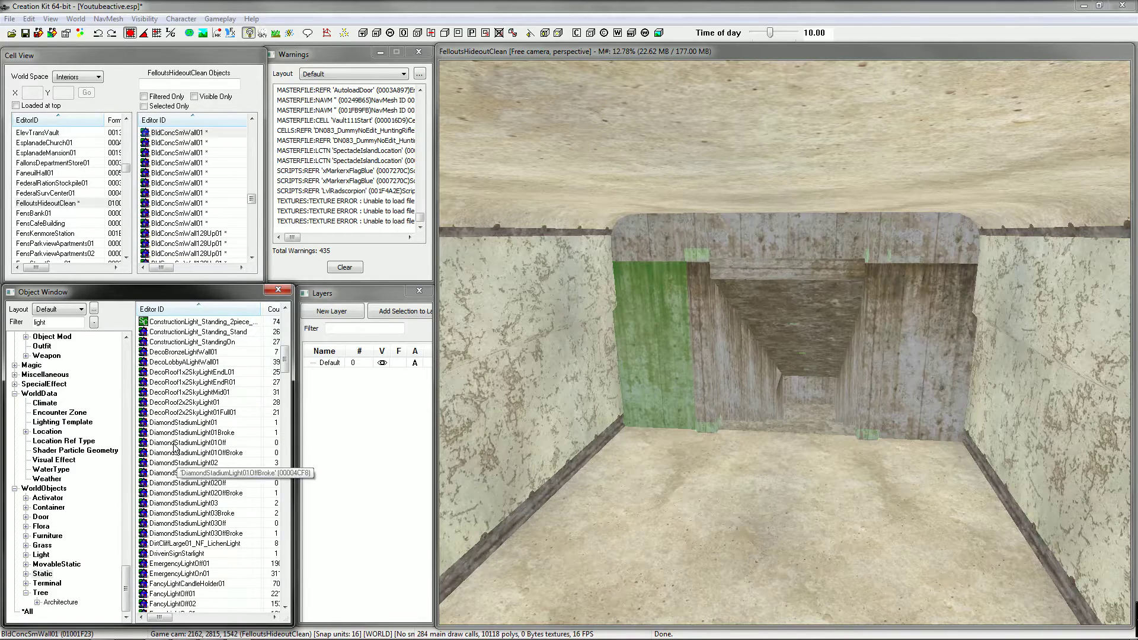
drag(182, 532, 711, 385)
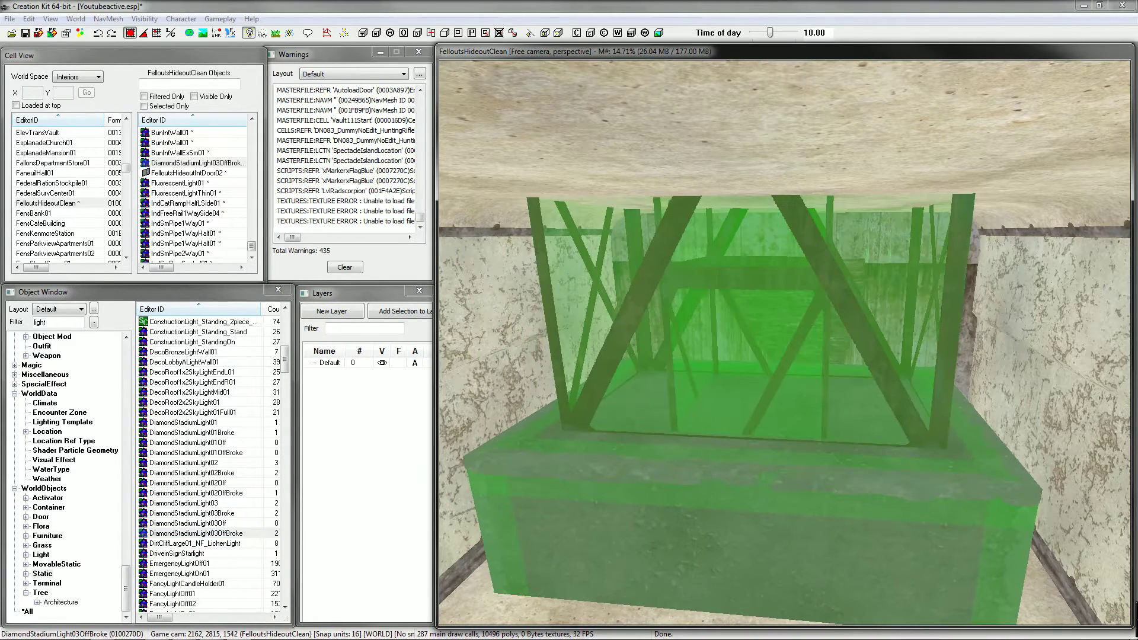
key(Delete)
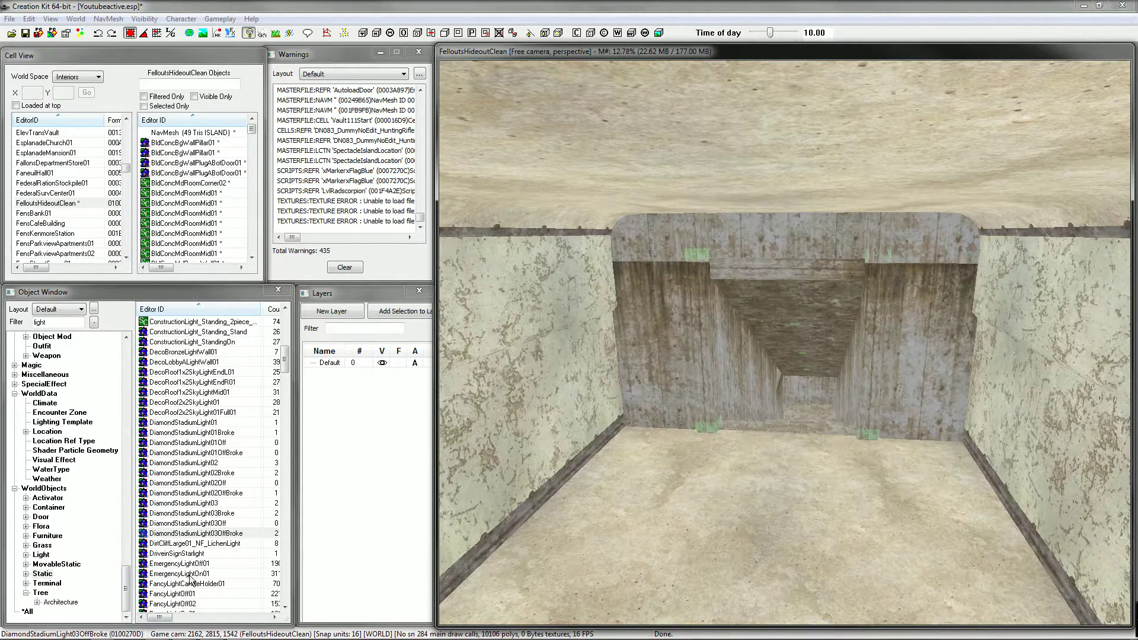
Step: Preview the EmergencyLightOn01 fixture and place one on the concrete wall beside the corridor opening
double_click(190, 573)
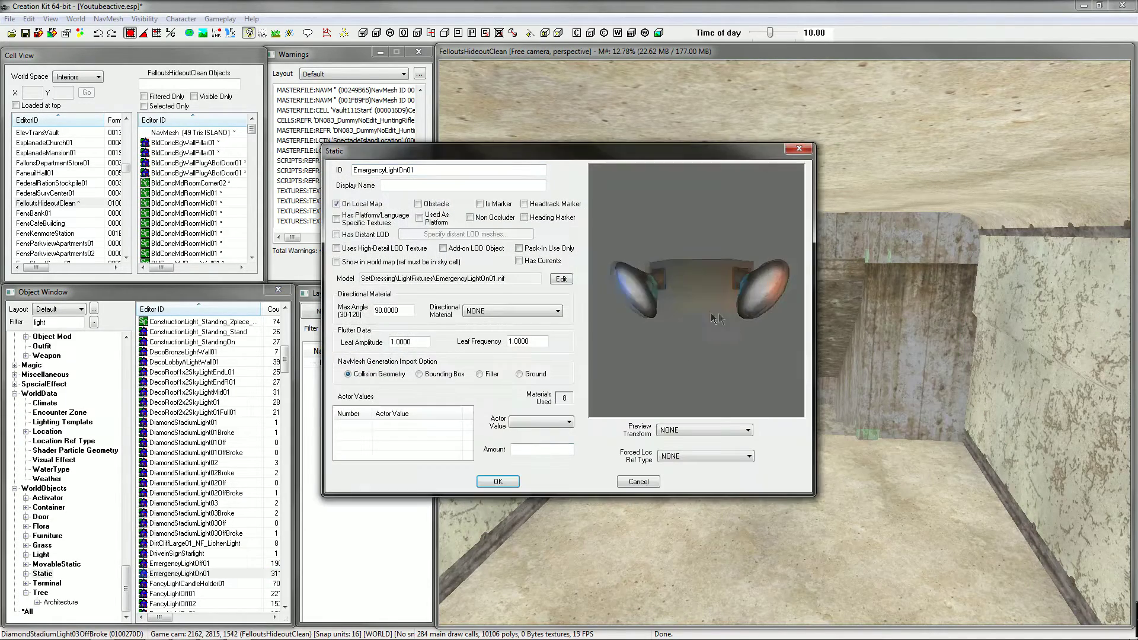
mouse_move(710, 313)
mouse_down()
mouse_move(680, 314)
mouse_move(738, 314)
mouse_move(718, 314)
mouse_up()
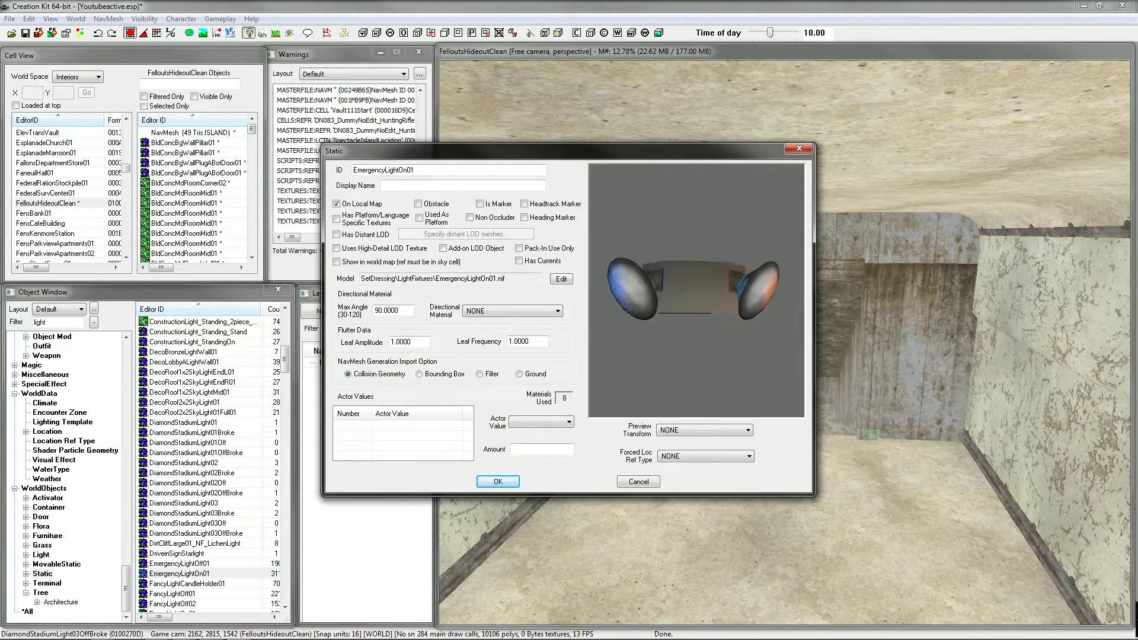
click(638, 482)
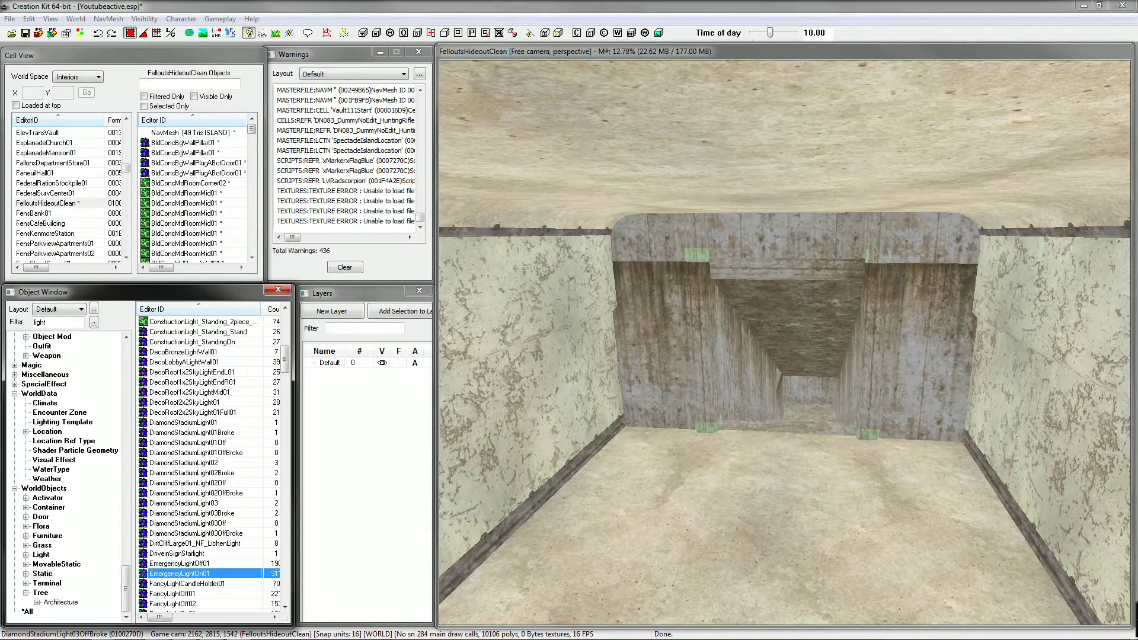
drag(179, 574, 919, 361)
key(z)
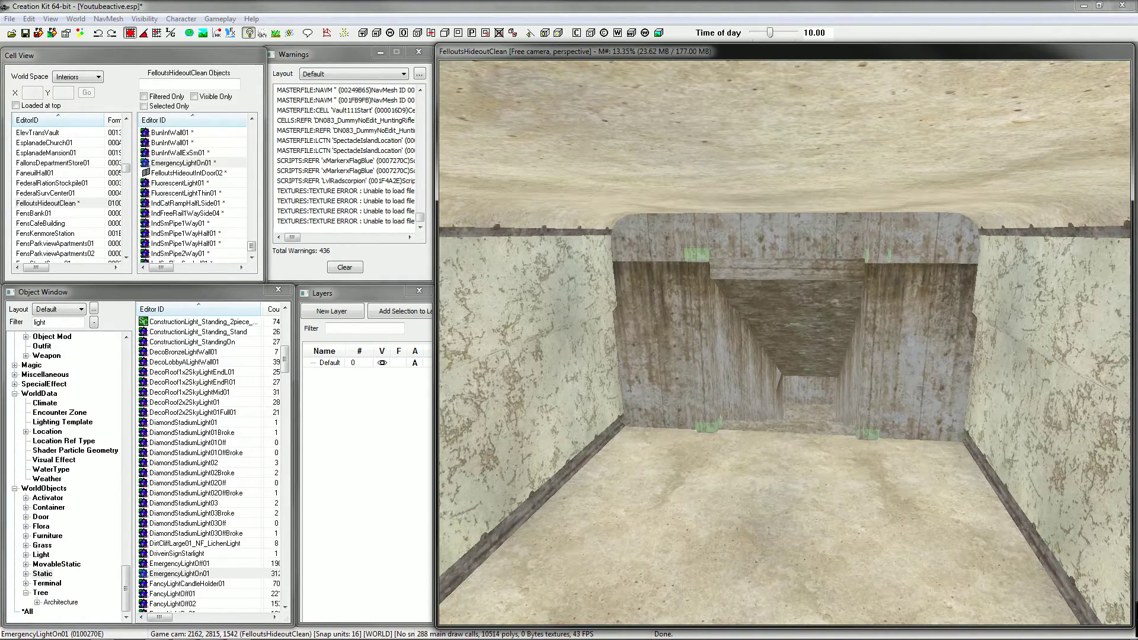
scroll(785, 343, up, 5)
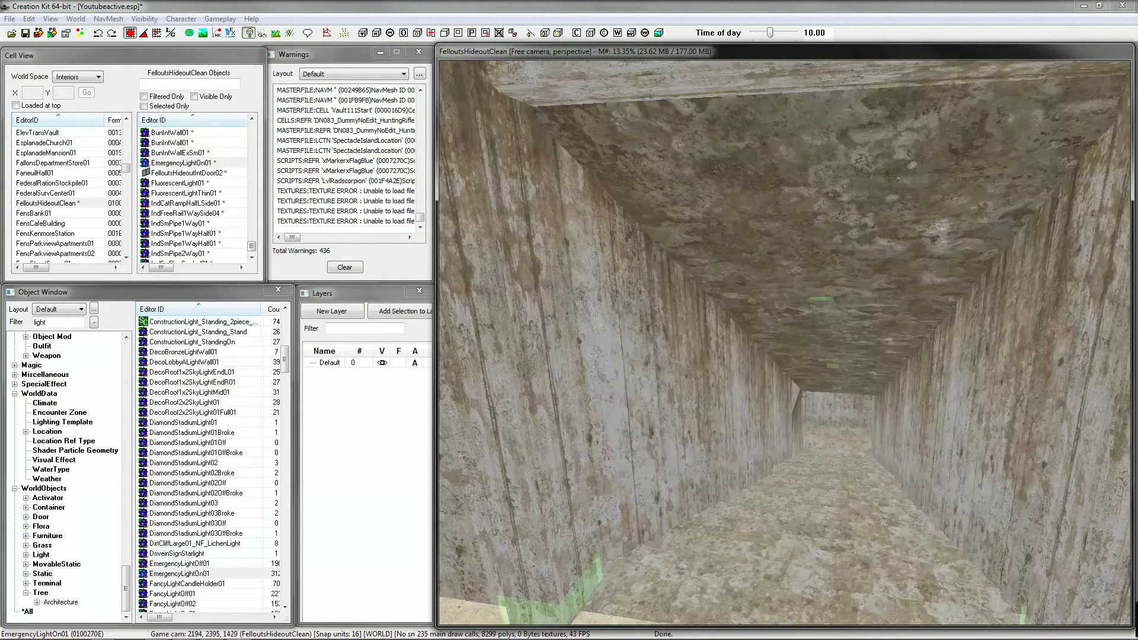
scroll(784, 342, down, 3)
middle_drag(919, 361, 682, 369)
middle_drag(853, 391, 860, 178)
scroll(784, 343, up, 3)
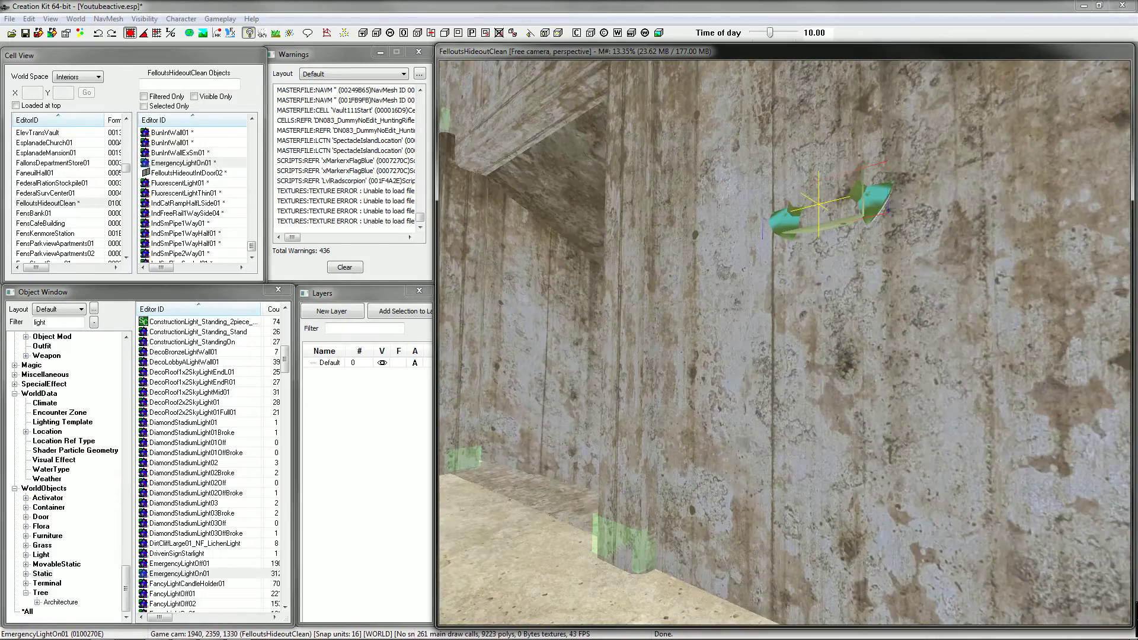
Step: Rotate the emergency light so its lamps face into the room, and reposition it on the wall with grid snapping off
shift+middle_drag(705, 367, 690, 372)
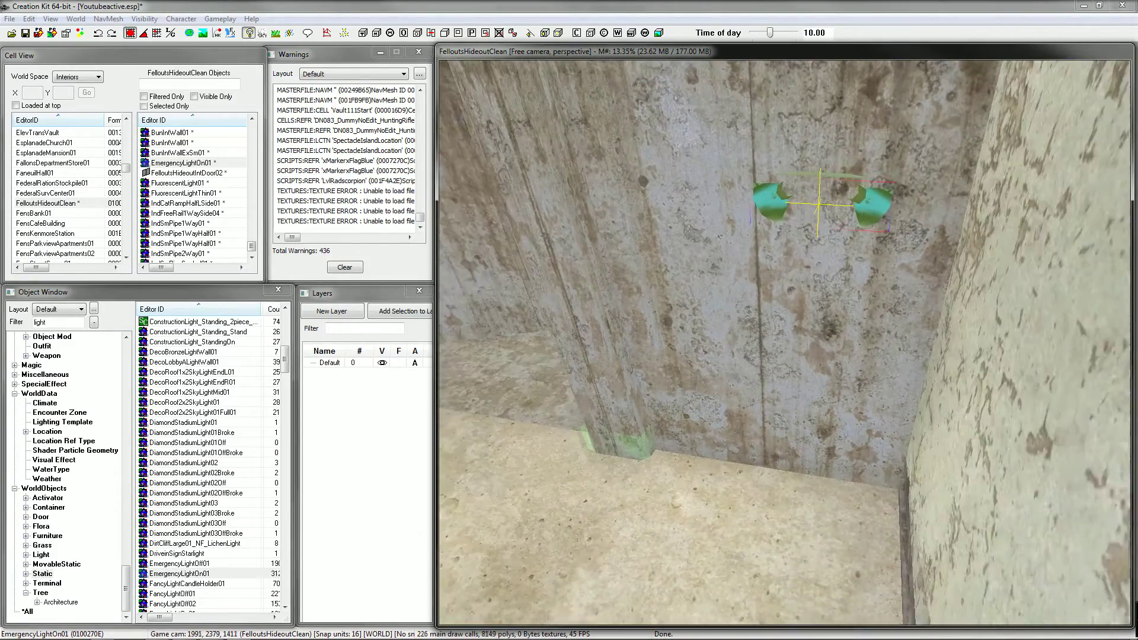
key(shift)
drag(819, 205, 807, 276)
right_drag(807, 276, 886, 276)
drag(806, 275, 763, 205)
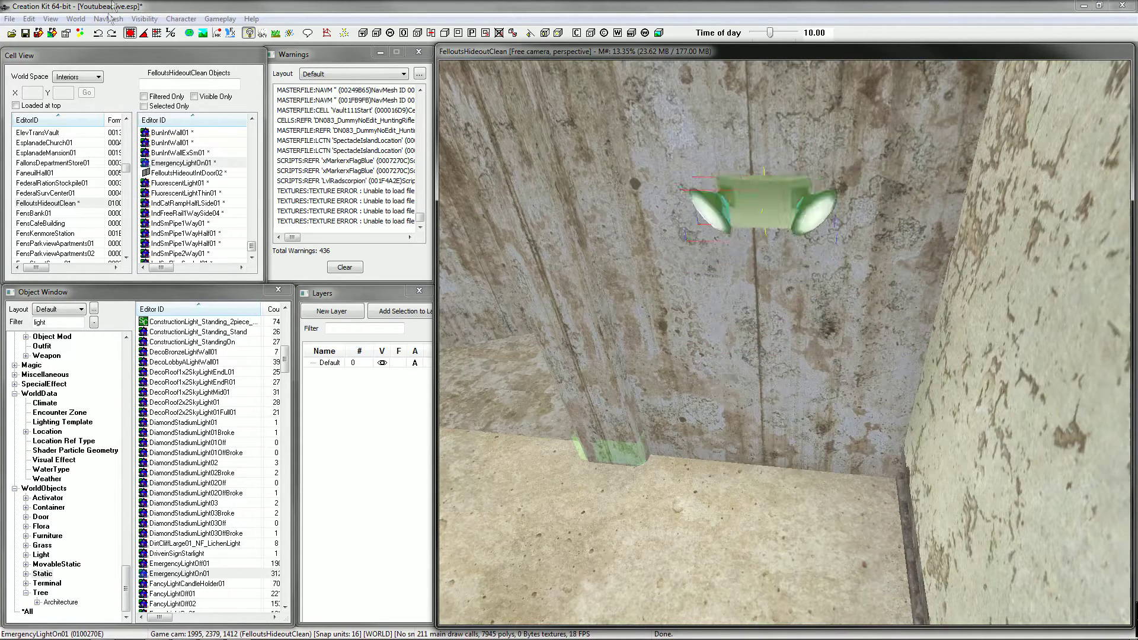
click(130, 33)
drag(757, 194, 734, 202)
scroll(785, 342, down, 5)
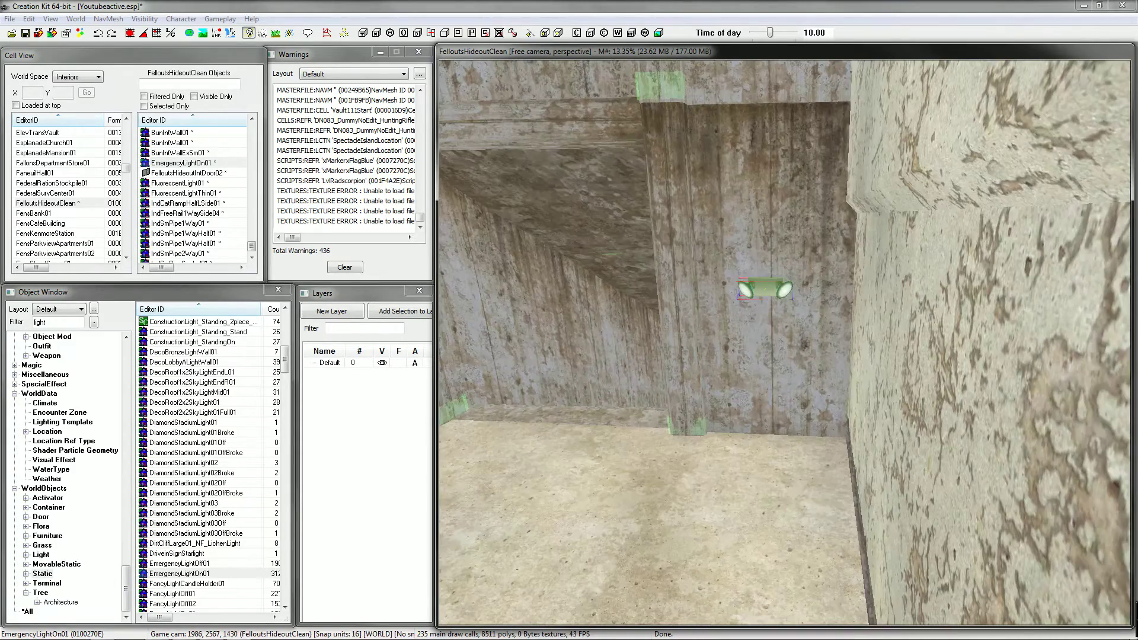
Step: Duplicate the emergency light and set the copy against the wall on the opposite side of the corridor opening
key(ctrl+d)
drag(764, 289, 446, 284)
middle_drag(446, 284, 378, 281)
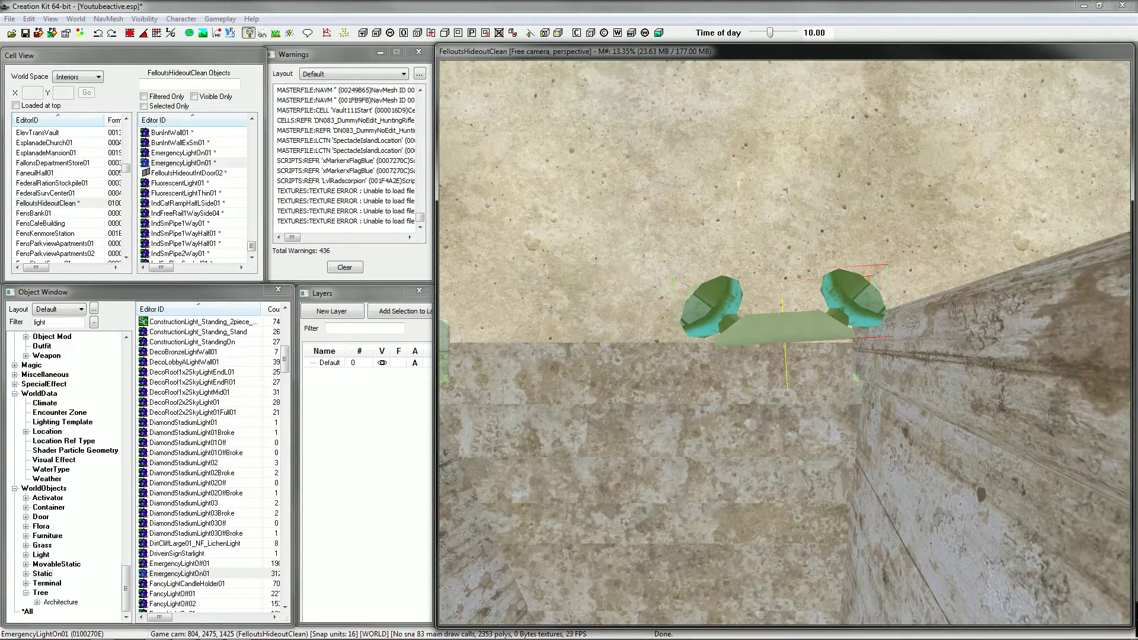
shift+middle_drag(784, 343, 924, 320)
drag(687, 462, 501, 394)
shift+middle_drag(877, 320, 782, 255)
scroll(818, 332, down, 4)
scroll(784, 342, down, 2)
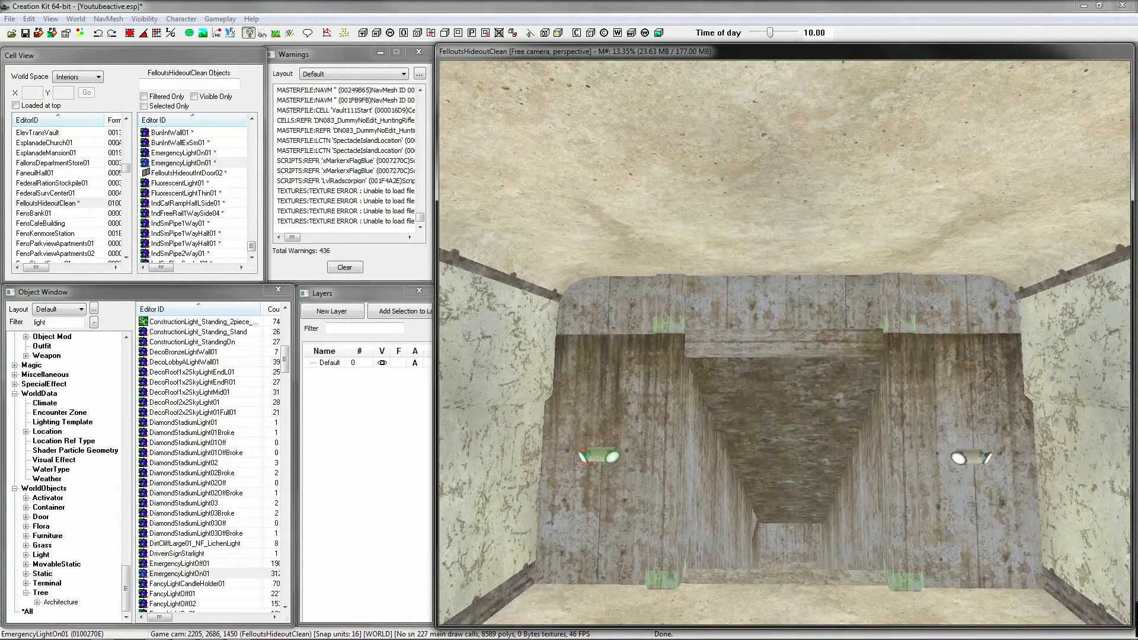
Step: Nudge the original emergency light slightly toward the corridor opening
click(971, 456)
key(t)
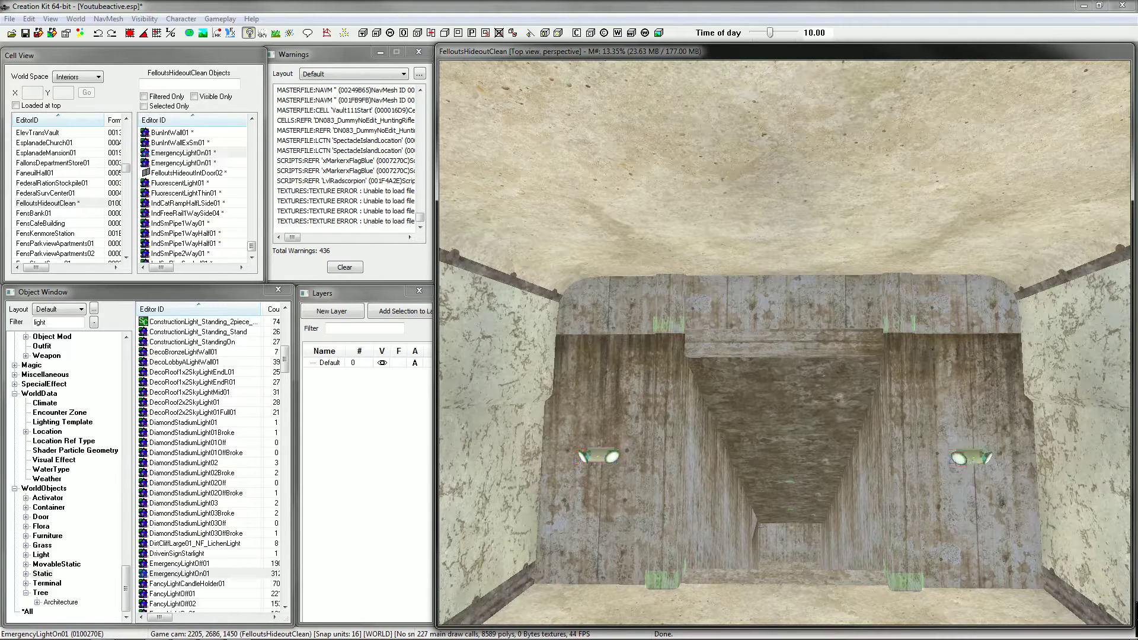
drag(971, 457, 955, 458)
mouse_move(955, 458)
shift+middle_down()
mouse_move(948, 509)
mouse_move(963, 477)
shift+middle_up()
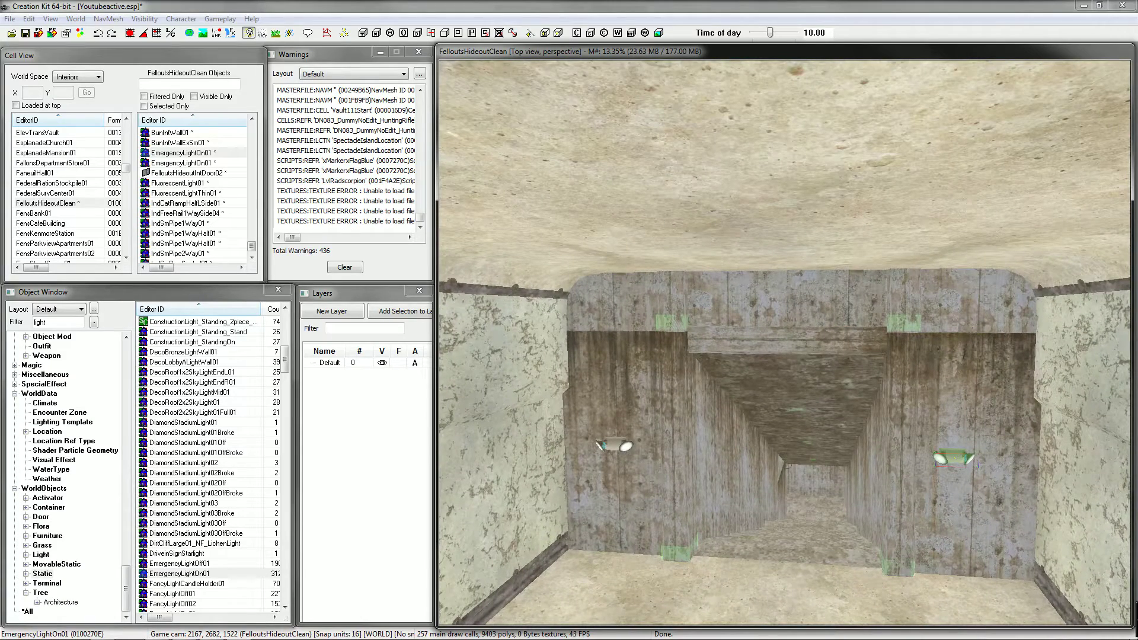
Step: Select both emergency lights and raise them together onto the upper wall band above the corridor opening's sides
key(z)
key(e)
ctrl+click(610, 444)
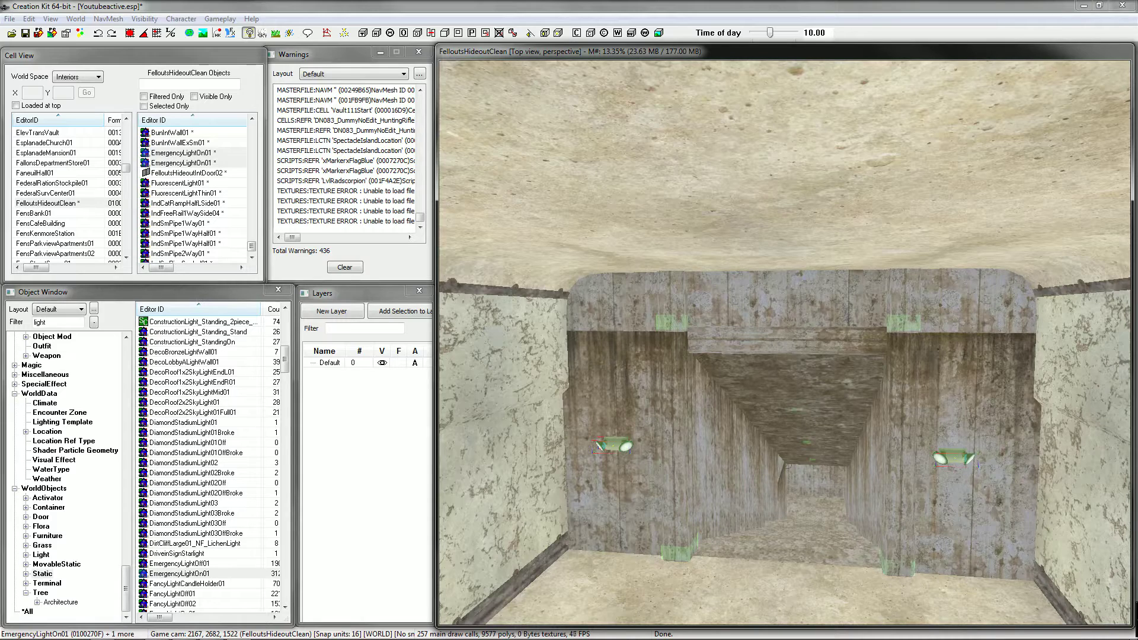
key(e)
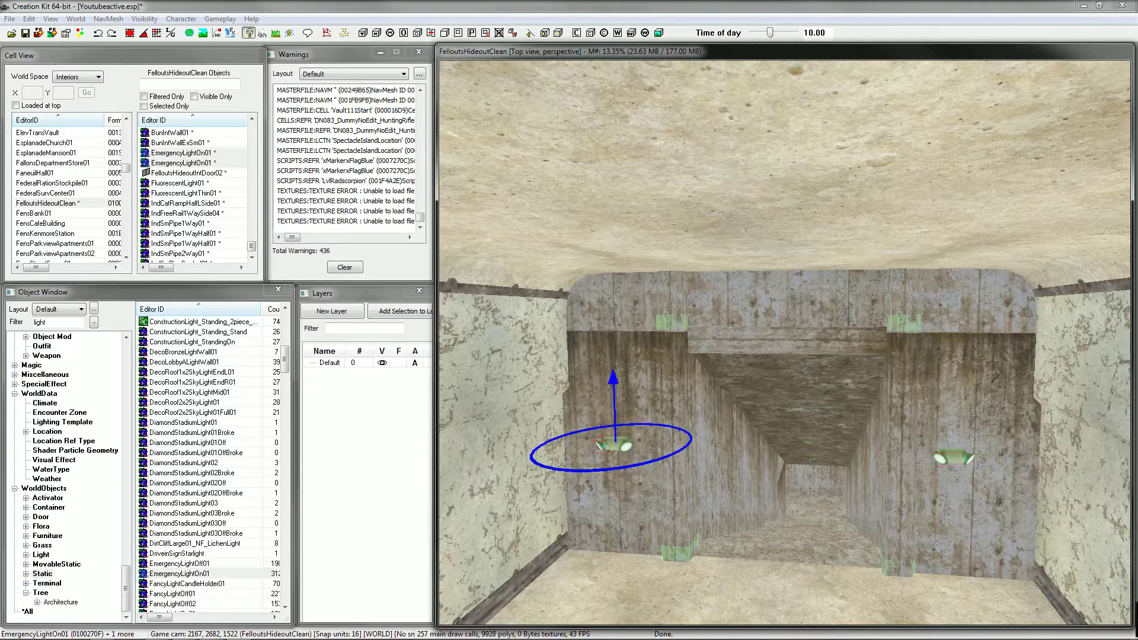
drag(614, 445, 611, 322)
key(e)
click(744, 446)
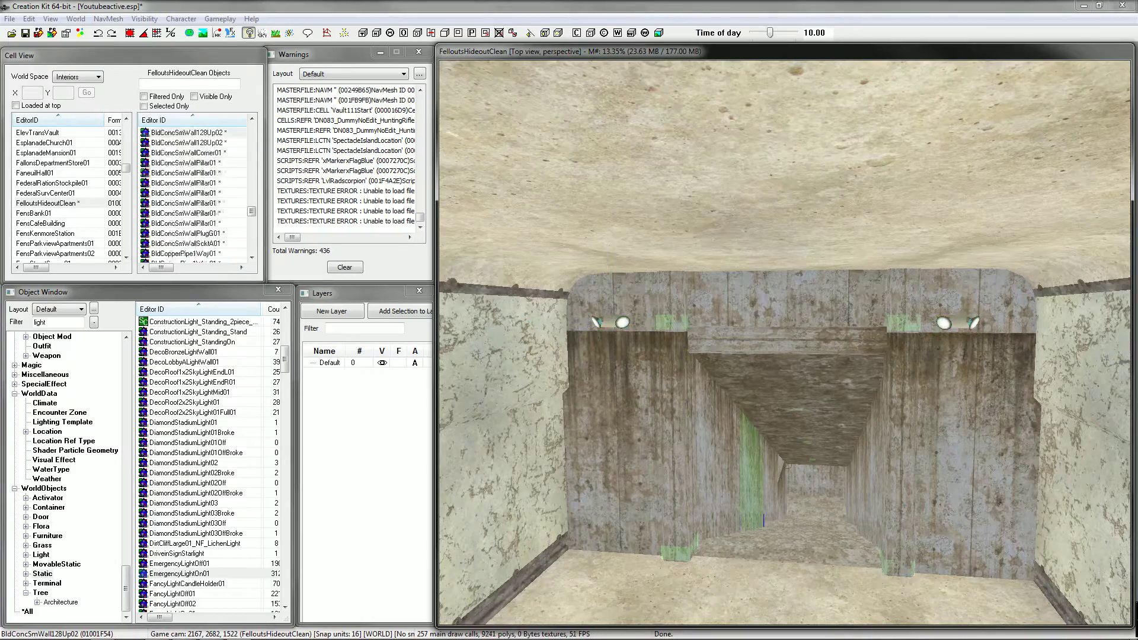
Step: Clear the object selection and switch off full-bright lighting to show the cell's own lighting
shift+middle_drag(744, 445, 921, 441)
click(944, 428)
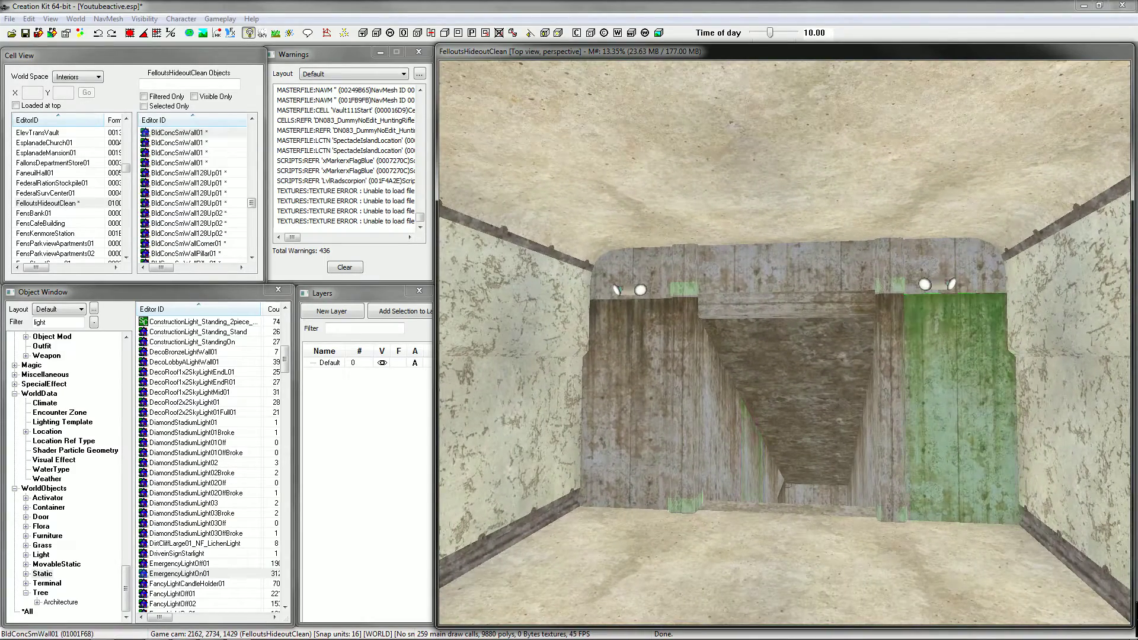
click(554, 573)
key(d)
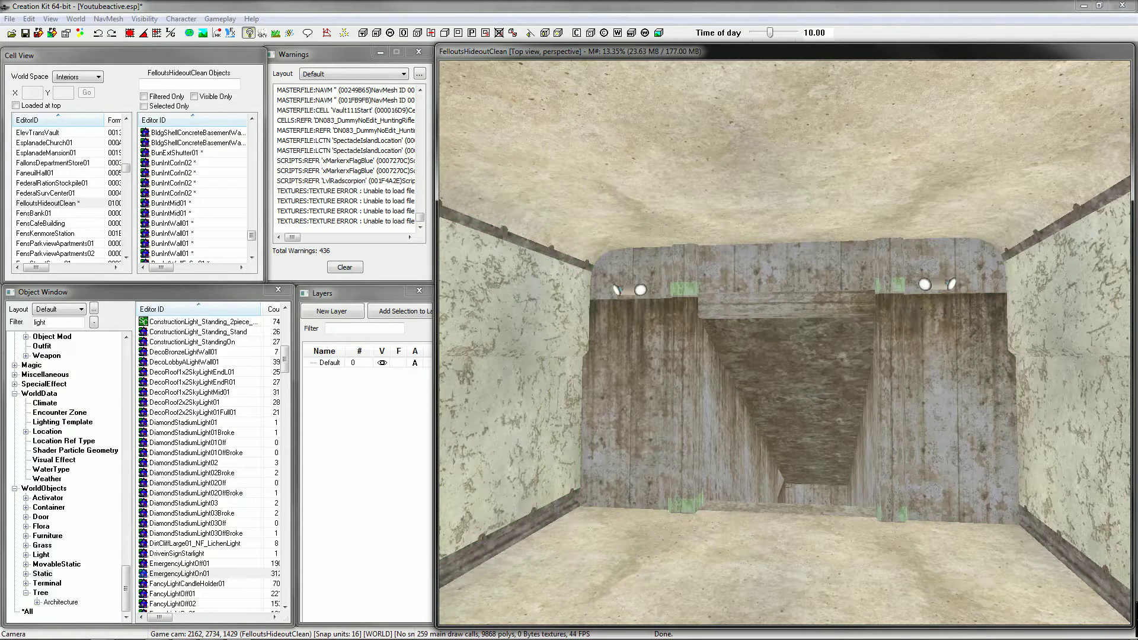
key(a)
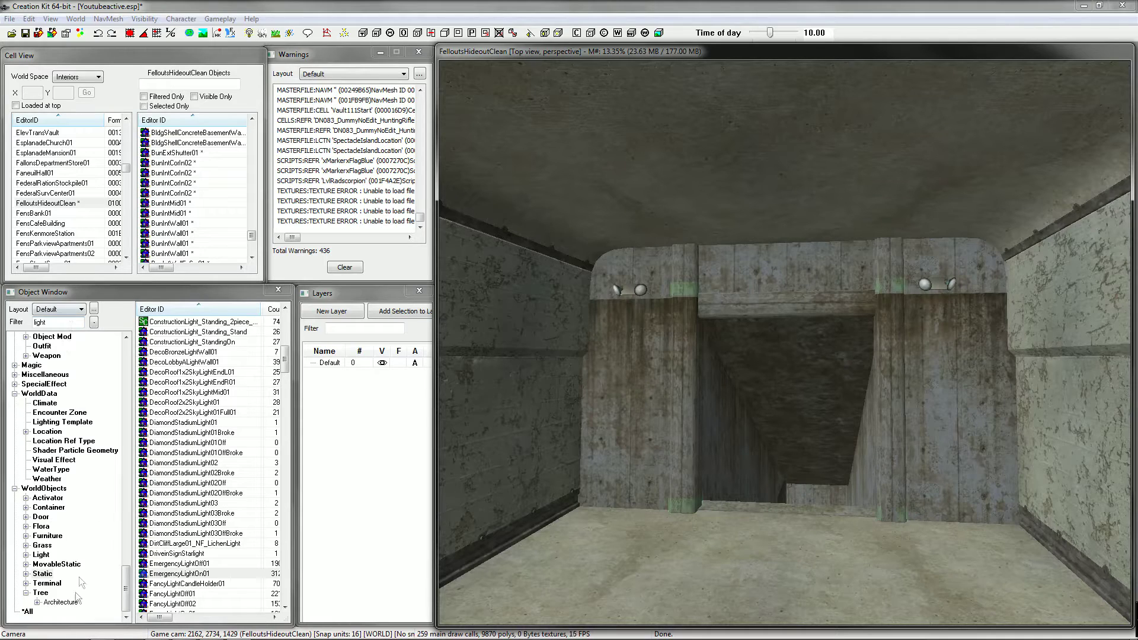
Step: Show the Light category of world objects in the filtered object list
click(36, 394)
scroll(84, 417, up, 6)
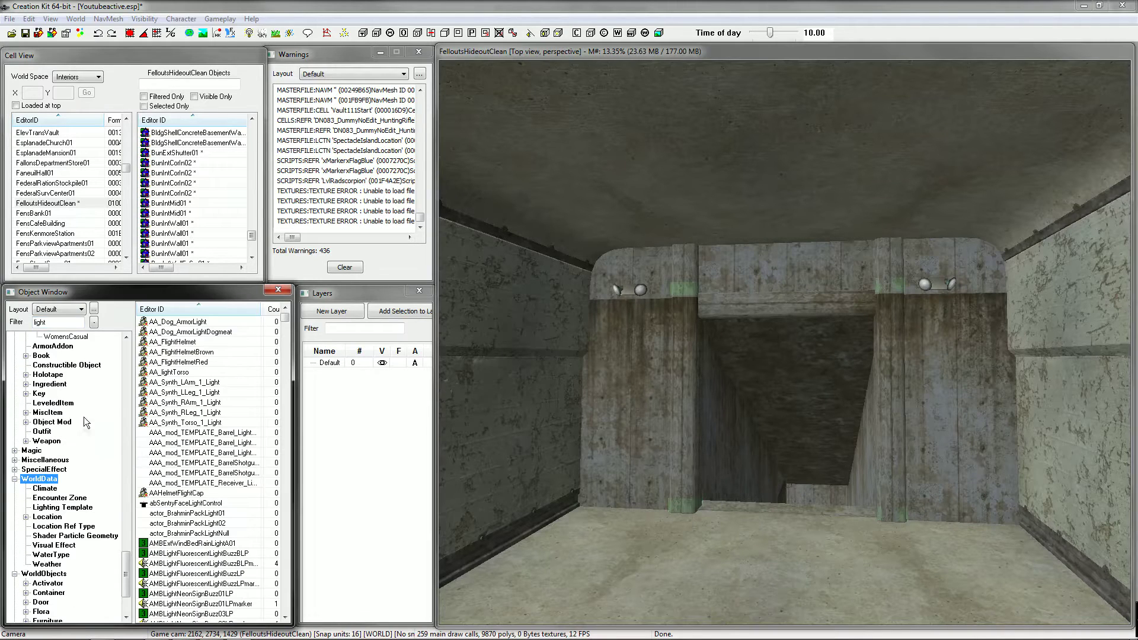
scroll(84, 466, up, 15)
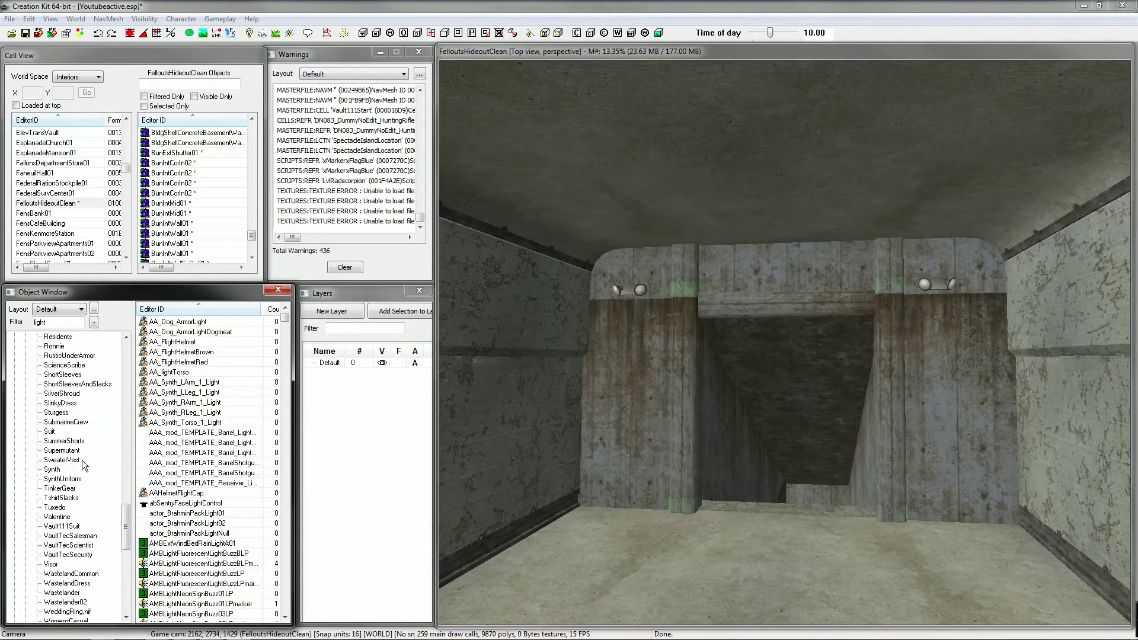
scroll(39, 447, up, 7)
drag(125, 445, 125, 604)
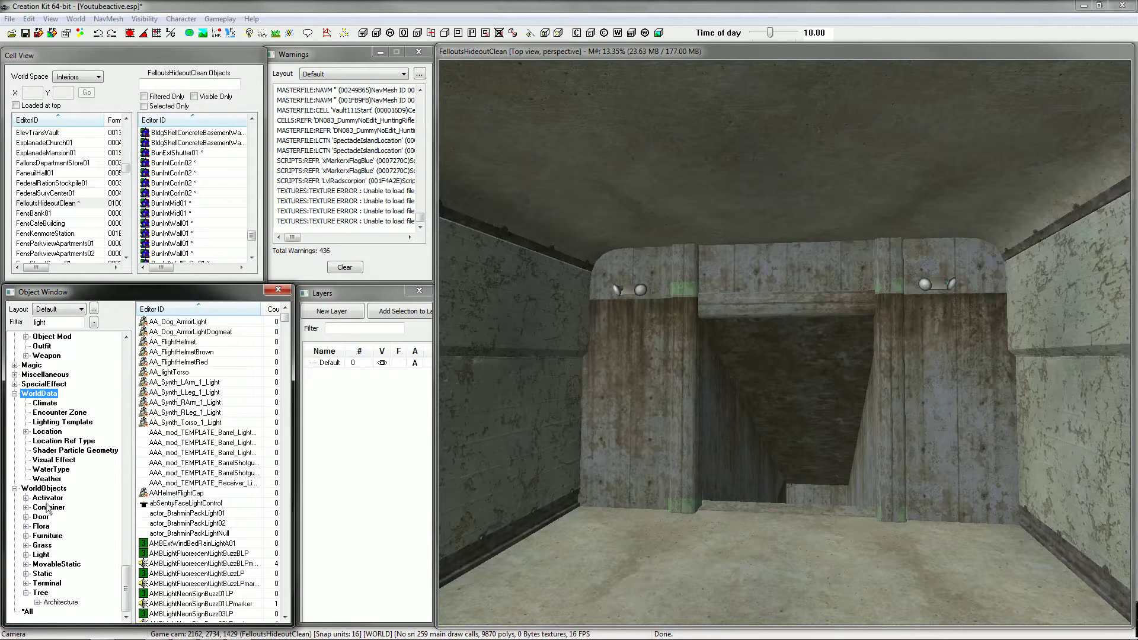
click(40, 554)
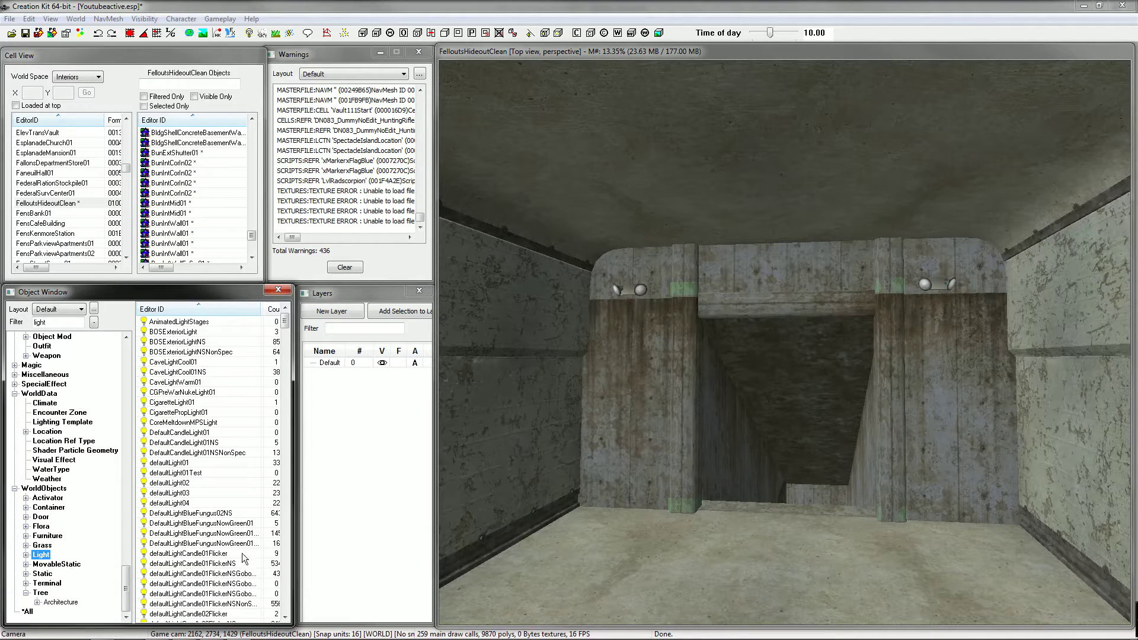
Step: Place a defaultLight02 in the room and move it up to the emergency fixture left of the corridor opening
click(198, 483)
mouse_move(160, 482)
mouse_down()
mouse_move(662, 499)
mouse_move(705, 524)
mouse_move(699, 540)
mouse_up()
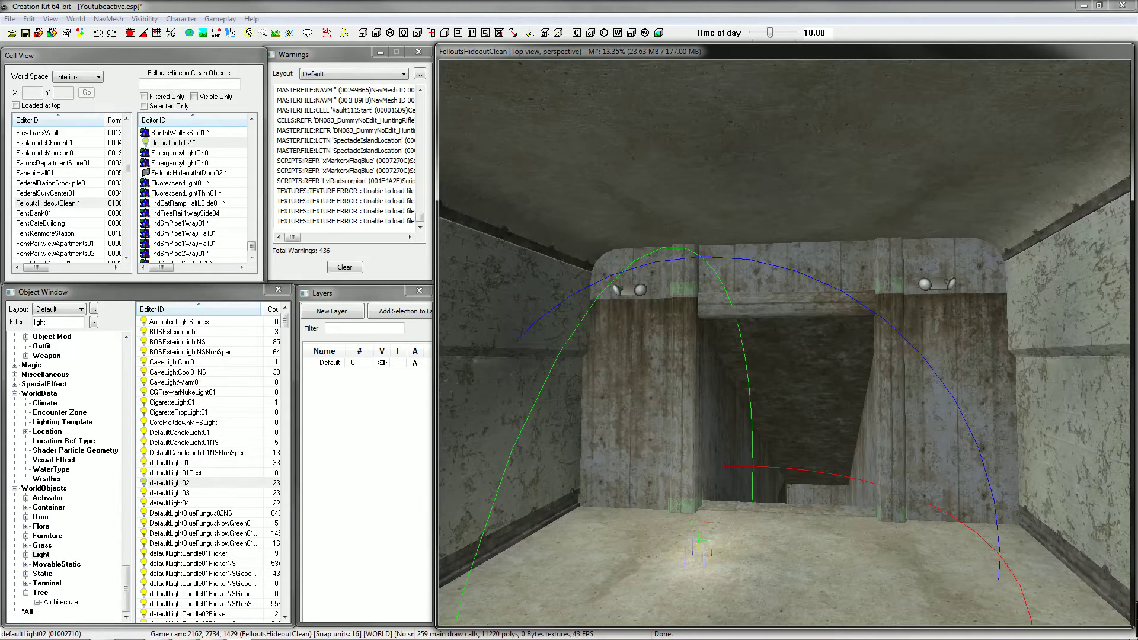
drag(699, 540, 626, 292)
key(z)
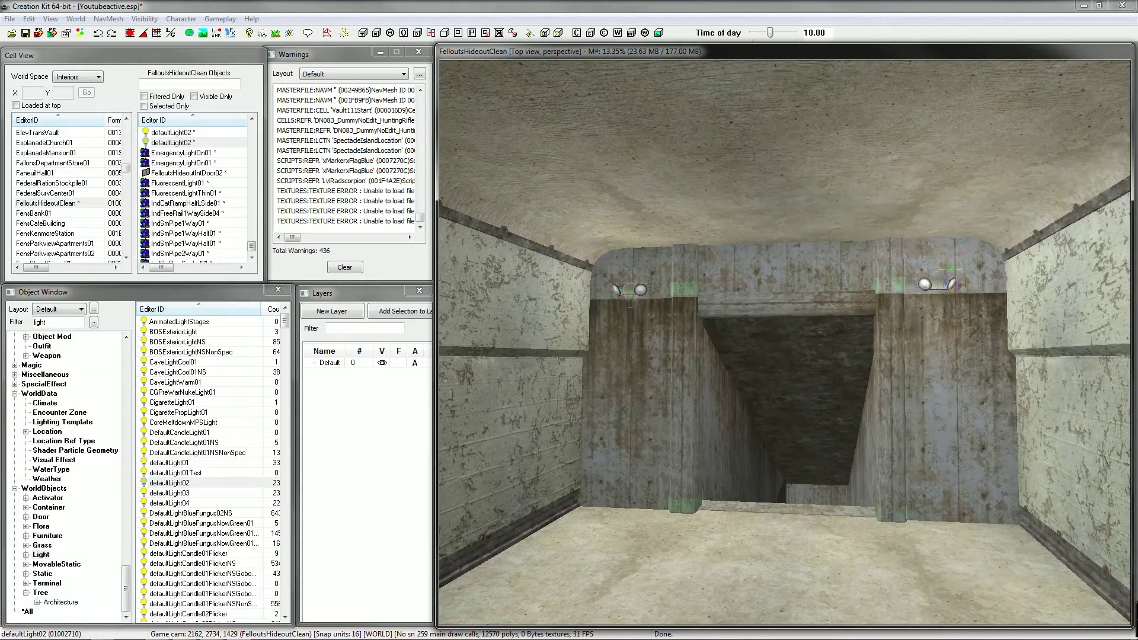
Step: Move the other defaultLight02 onto the emergency fixture right of the corridor opening, and check the left light's reference data without changing it
click(923, 286)
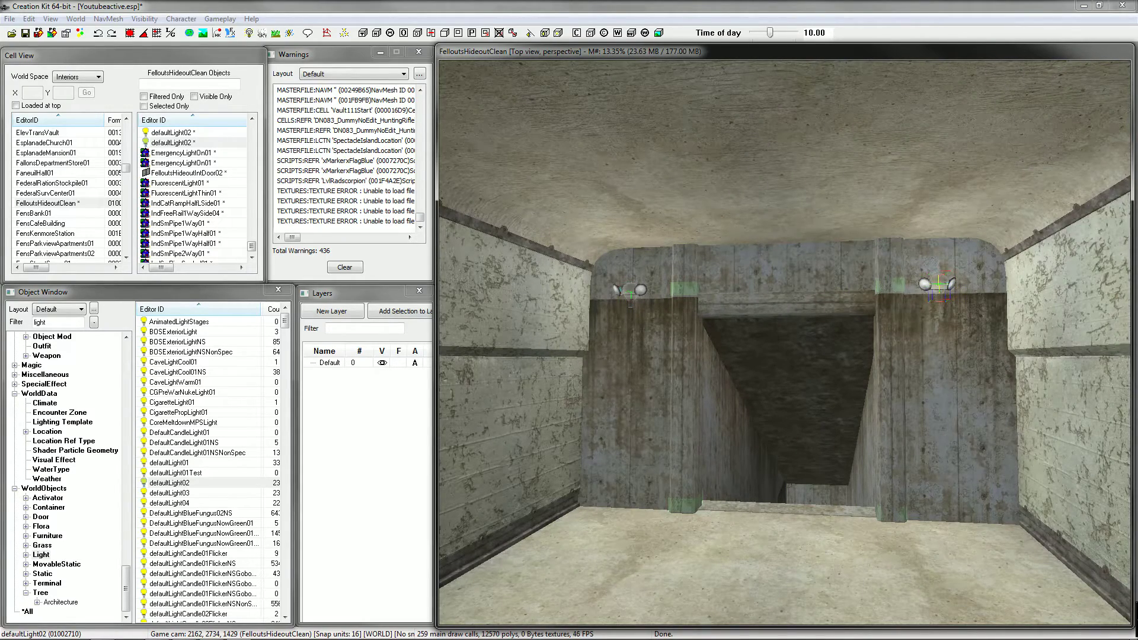
key(shift)
double_click(628, 291)
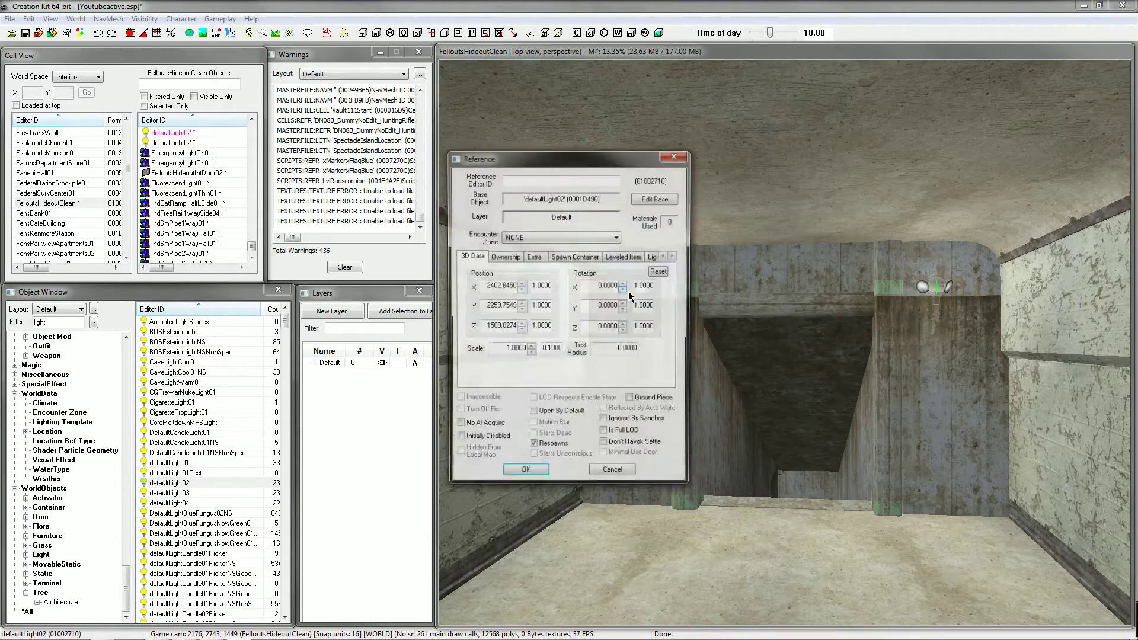
click(613, 475)
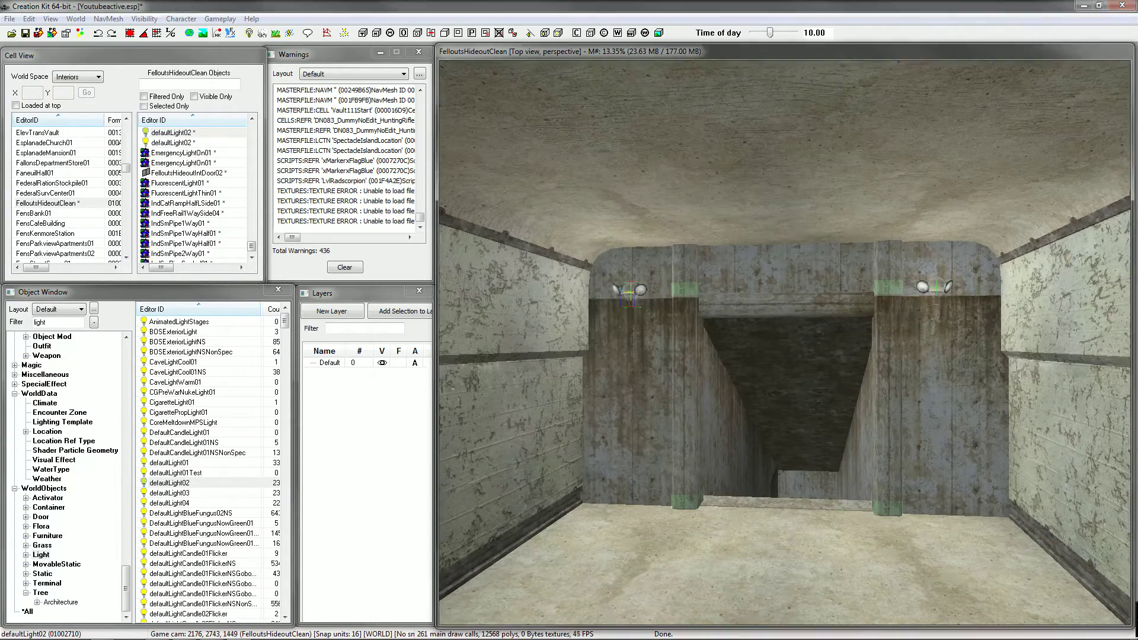
Step: View both lights' radius spheres from outside the room and turn on the game-like sky and shaded lighting preview
scroll(784, 342, up, 2)
scroll(784, 342, down, 6)
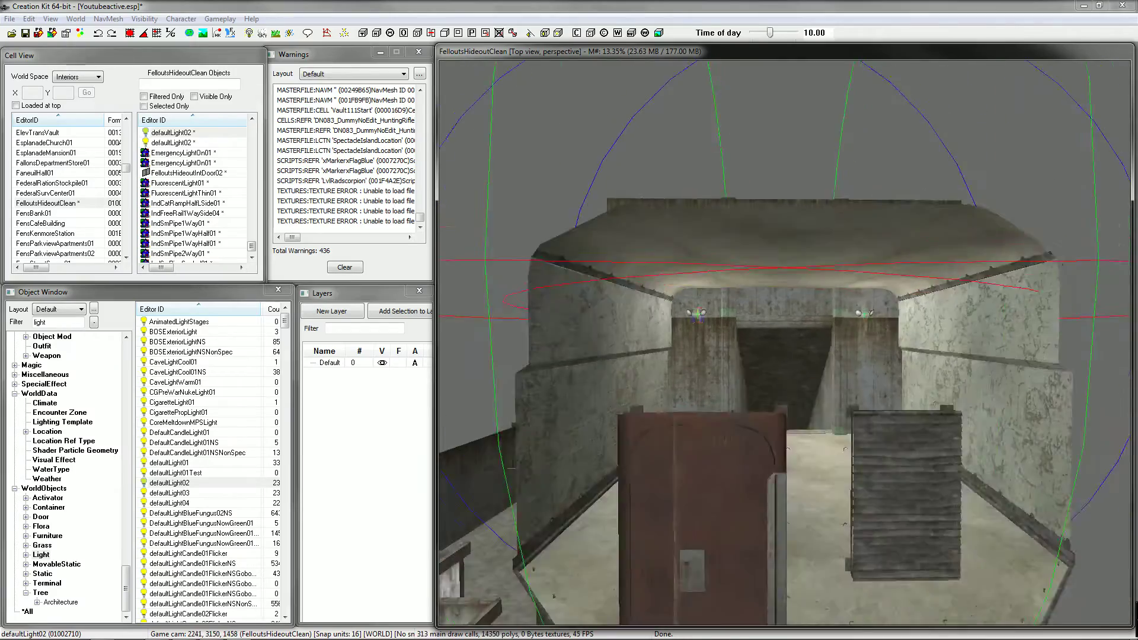
key(shift)
key(shift)
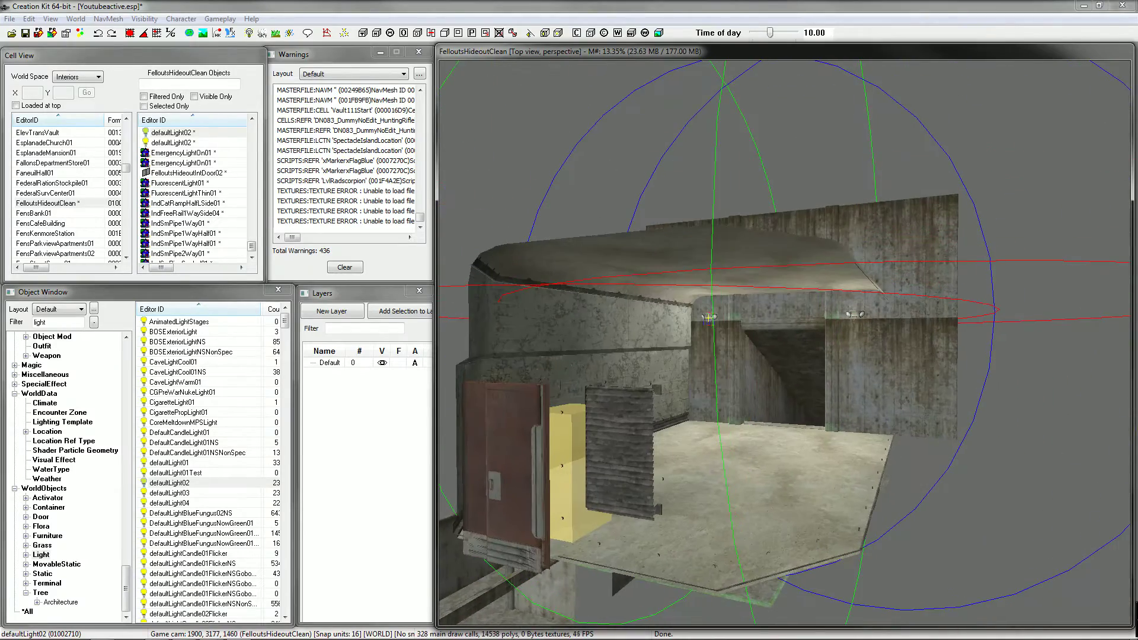
click(259, 36)
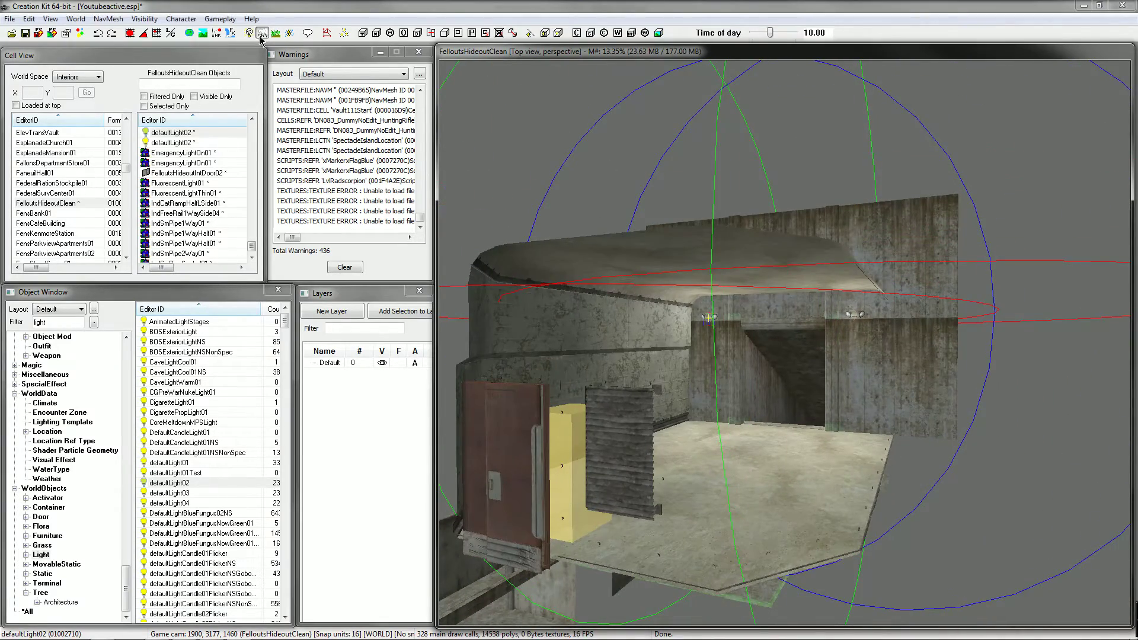
key(shift)
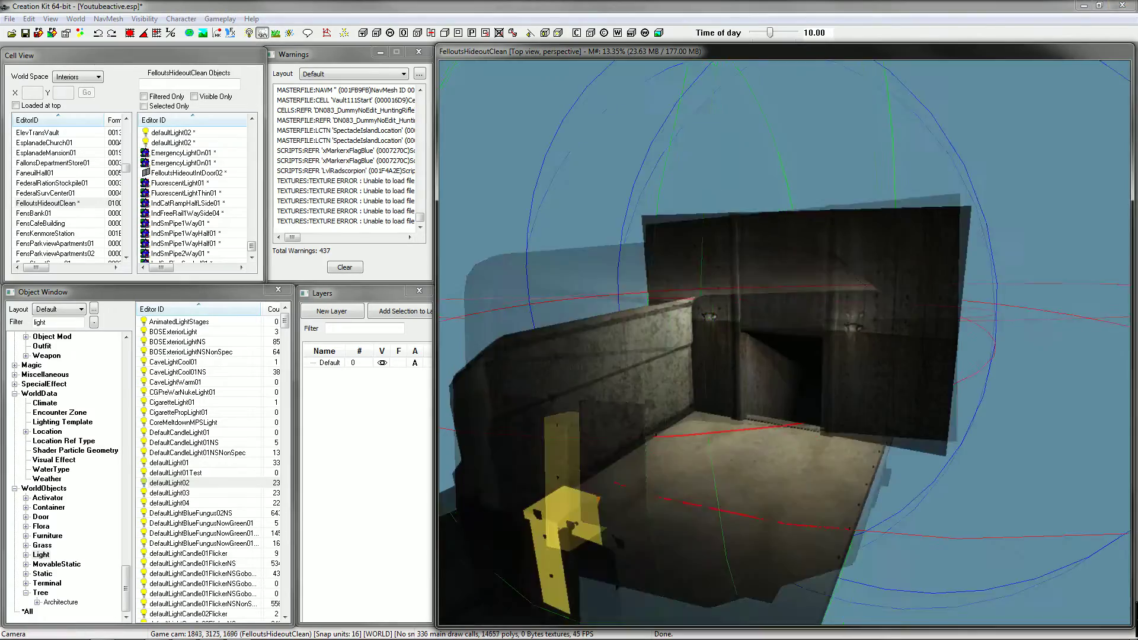
Step: Examine how the two lights illuminate the room's walls, ceiling, floor and corridor opening from several angles
scroll(783, 343, up, 5)
key(d)
scroll(784, 342, up, 3)
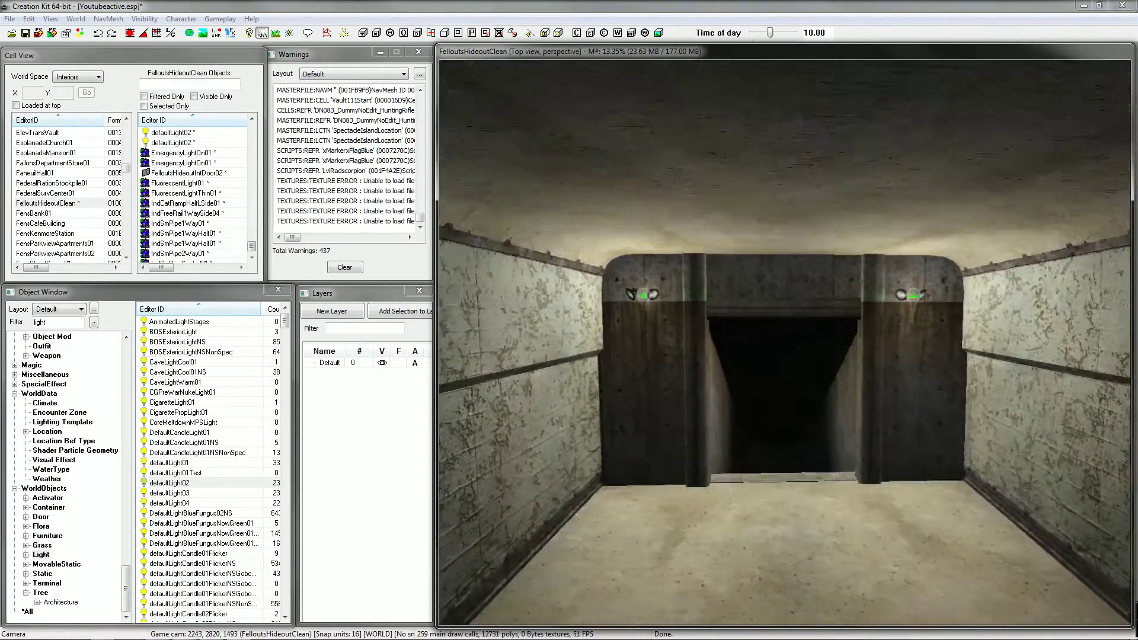
key(shift)
key(shift)
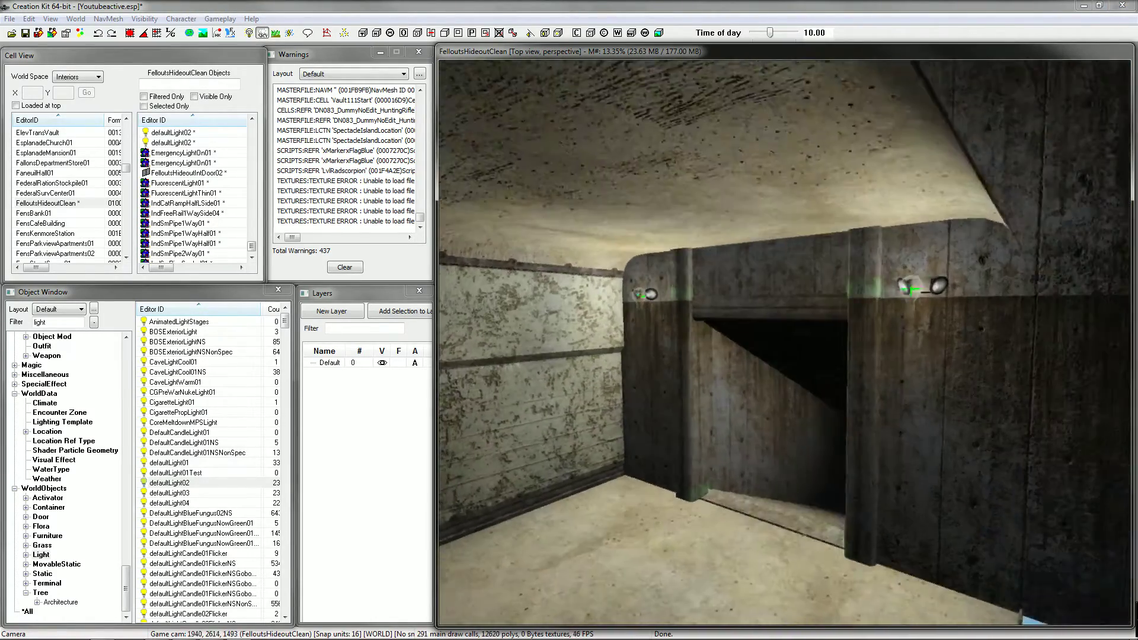
scroll(784, 343, up, 3)
scroll(785, 342, down, 15)
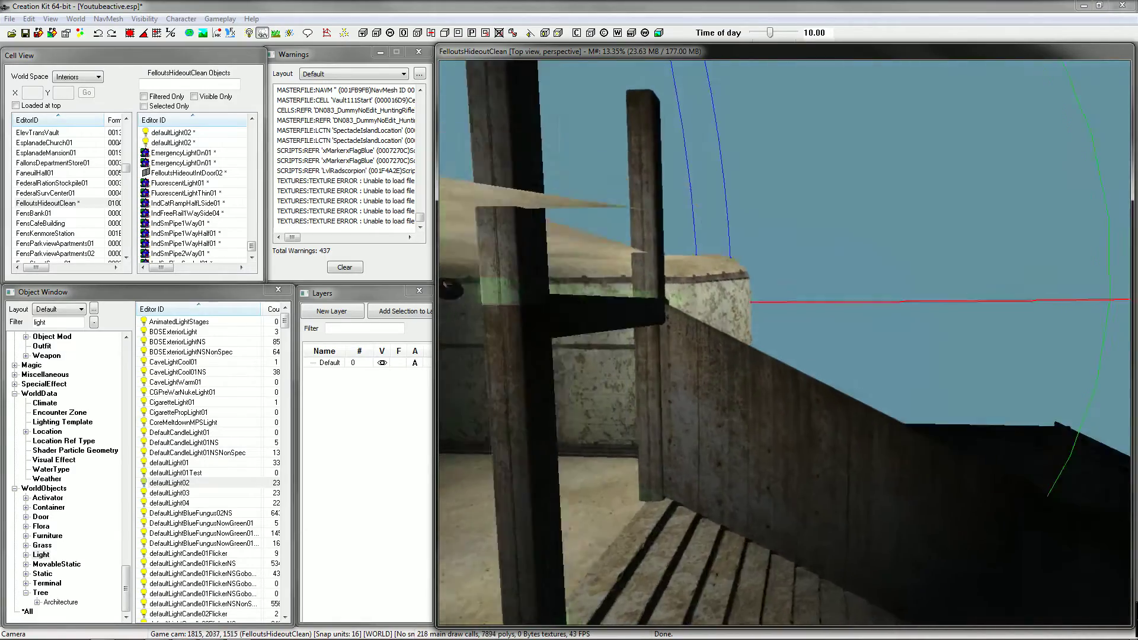
key(shift)
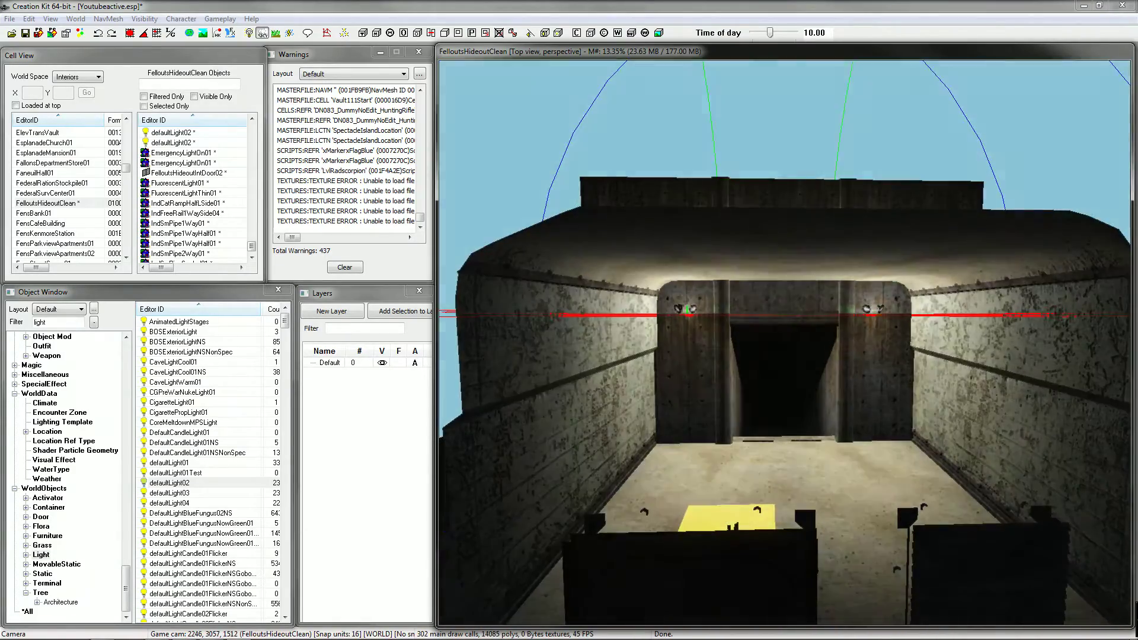
key(shift)
scroll(783, 342, down, 3)
scroll(784, 342, down, 5)
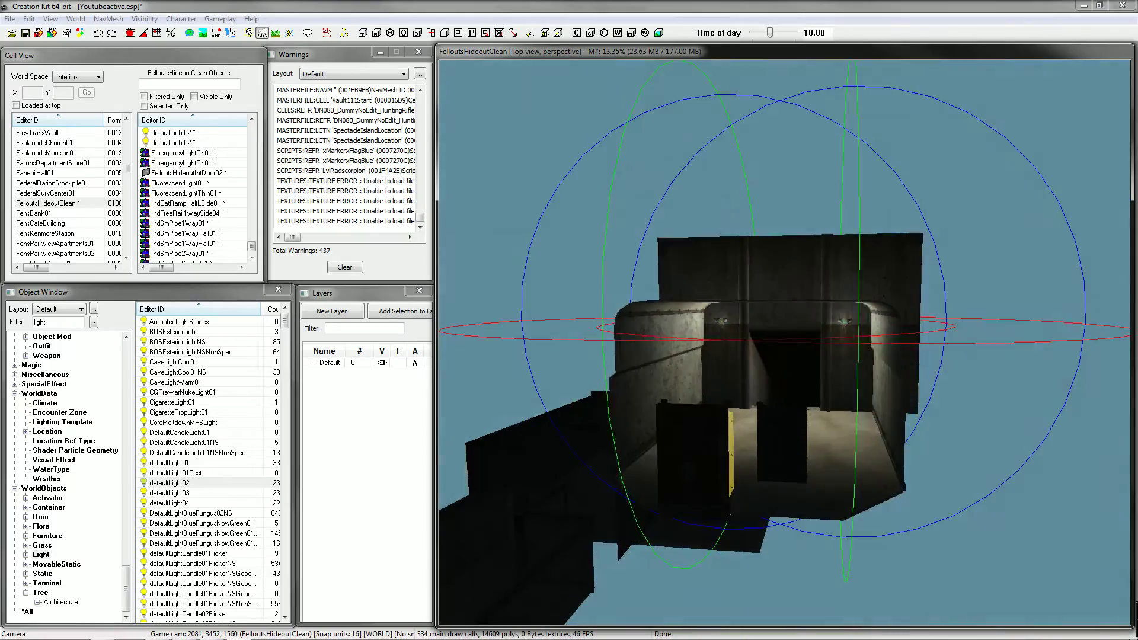
Step: Examine the lights' reach from the side and from the stairwell, selecting the room's middle piece, and return to face the corridor opening
key(shift)
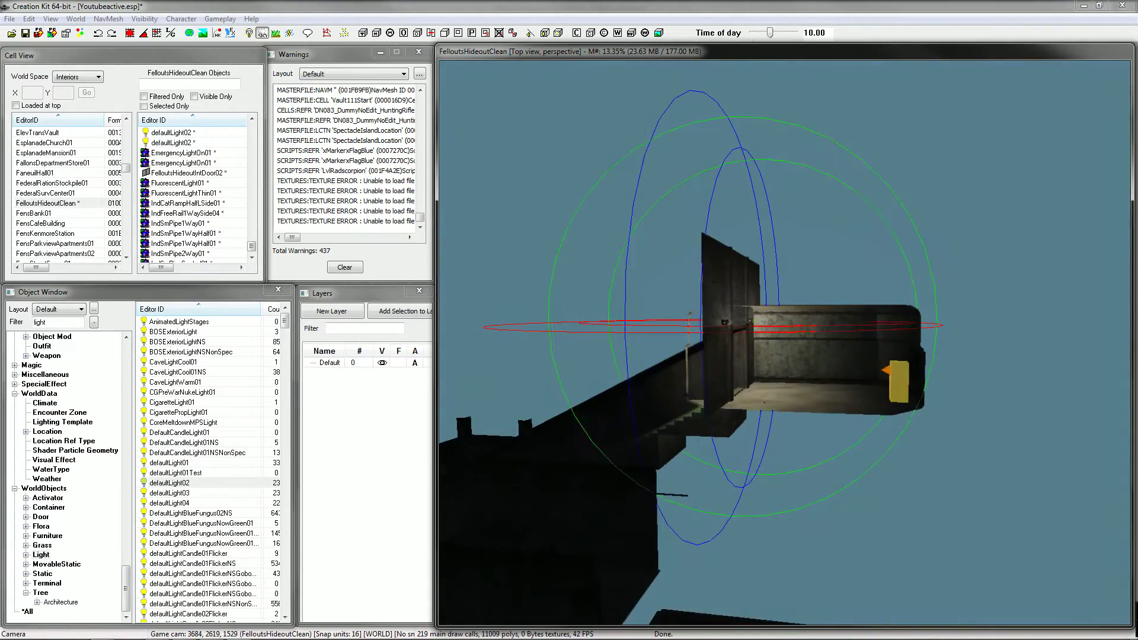
click(824, 394)
key(shift)
key(shift)
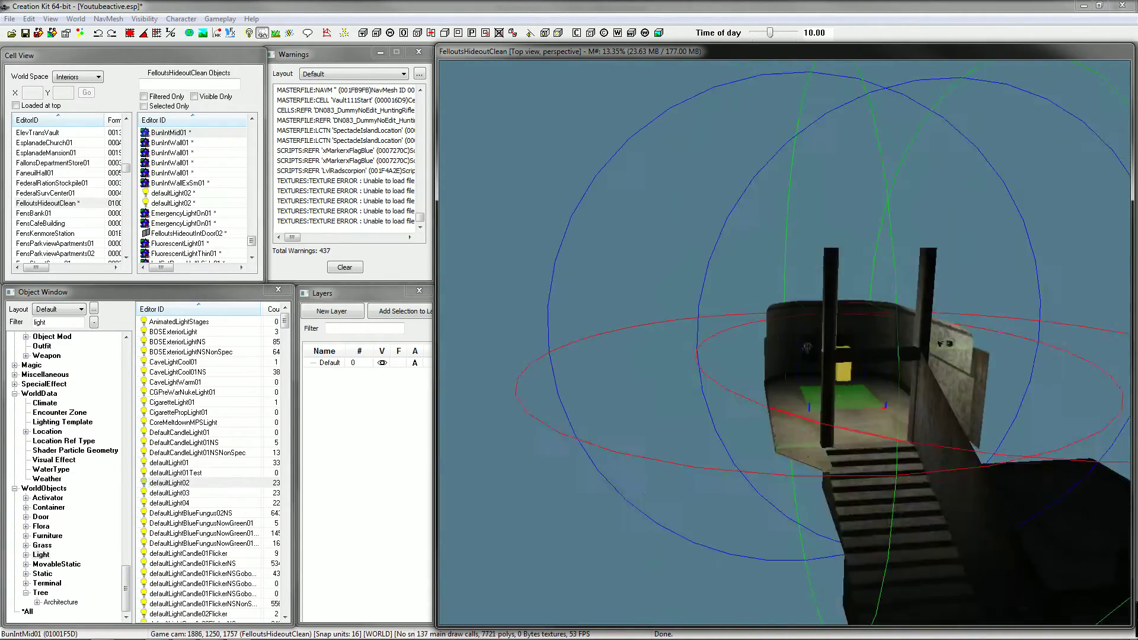
scroll(785, 342, up, 8)
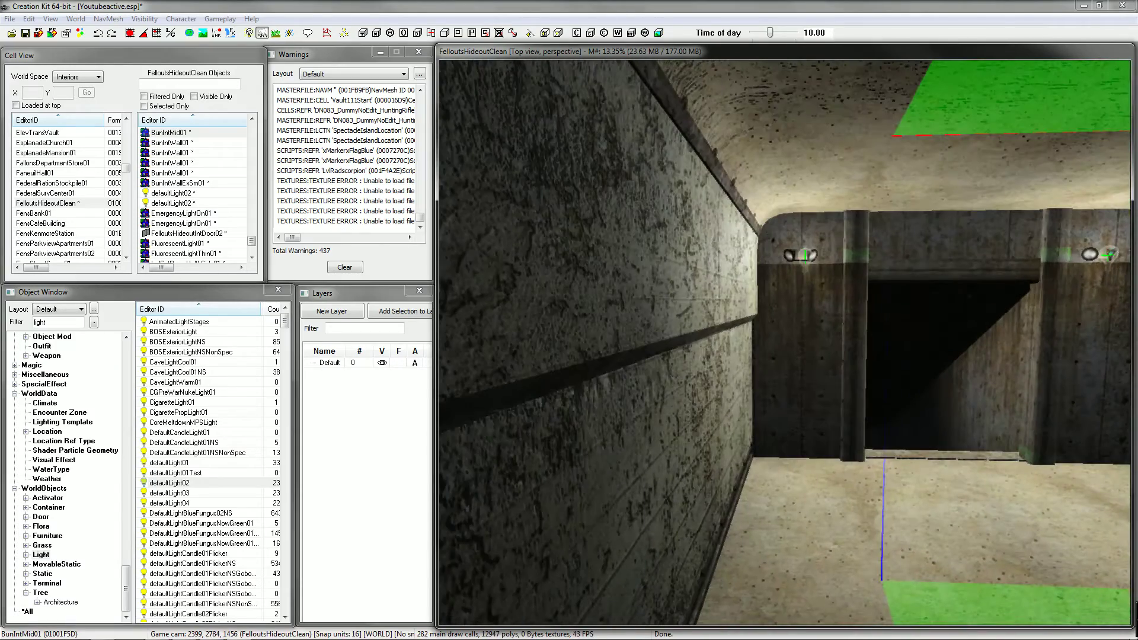
middle_drag(785, 342, 643, 343)
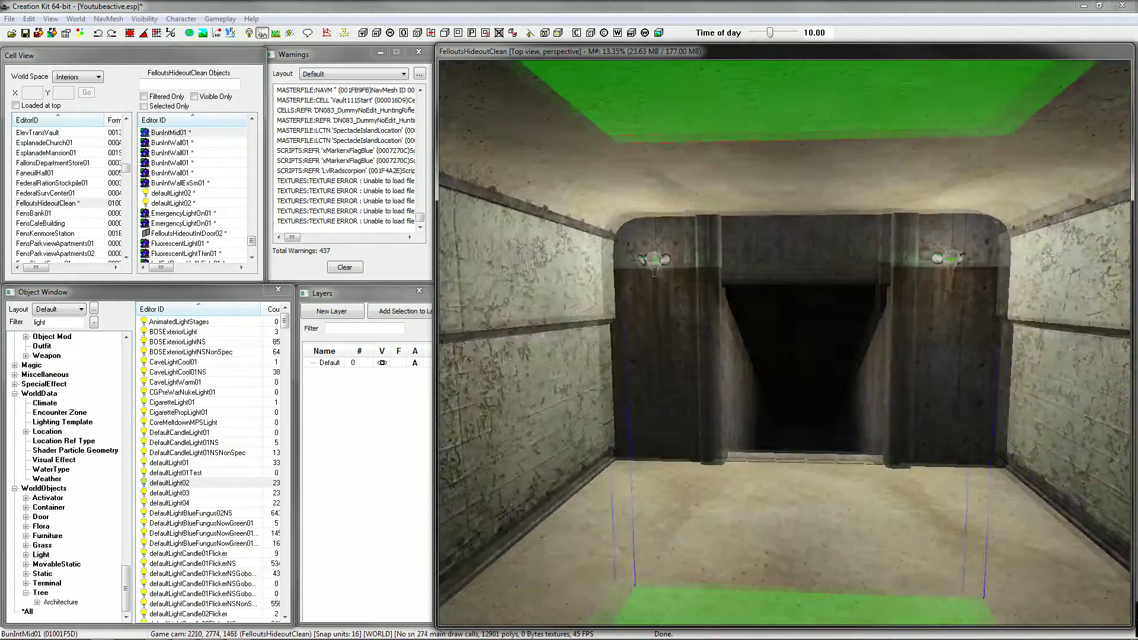
key(shift)
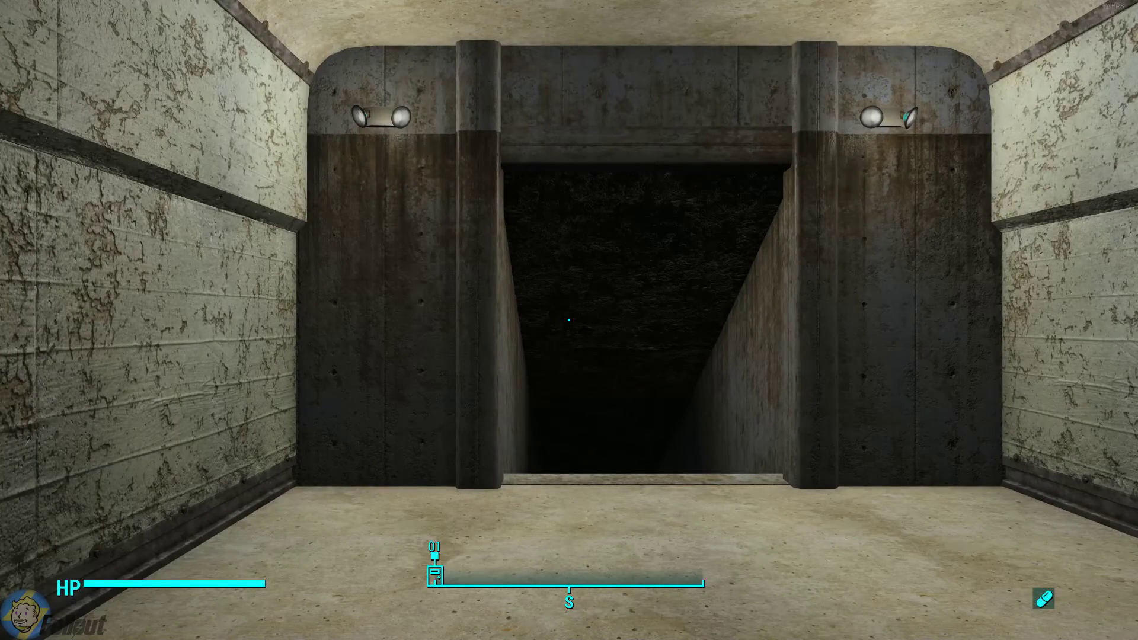
Step: Switch to Fallout 4 and inspect the lit room, its emergency fixtures and the corridor opening, firing test shots toward the opening
key(w)
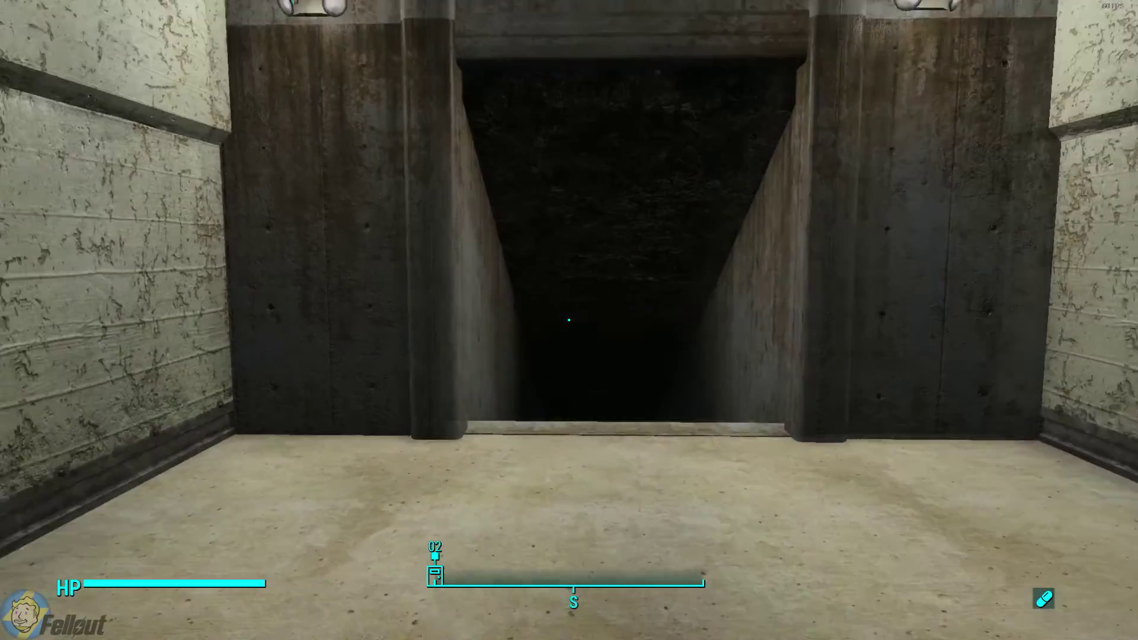
key(r)
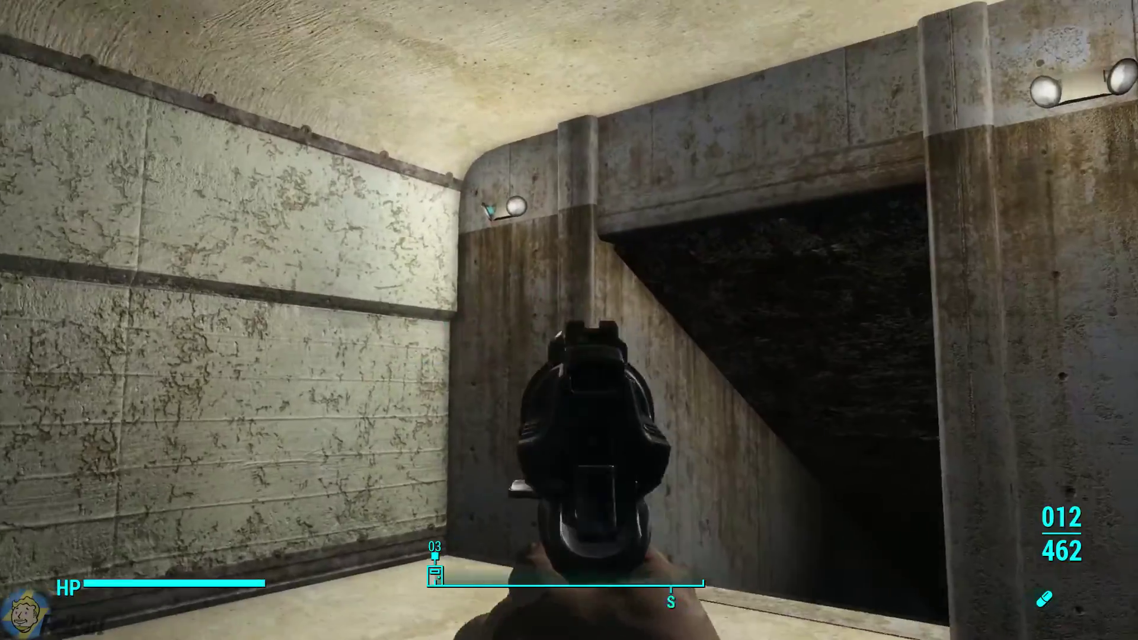
click(569, 320)
click(569, 320)
click(569, 320)
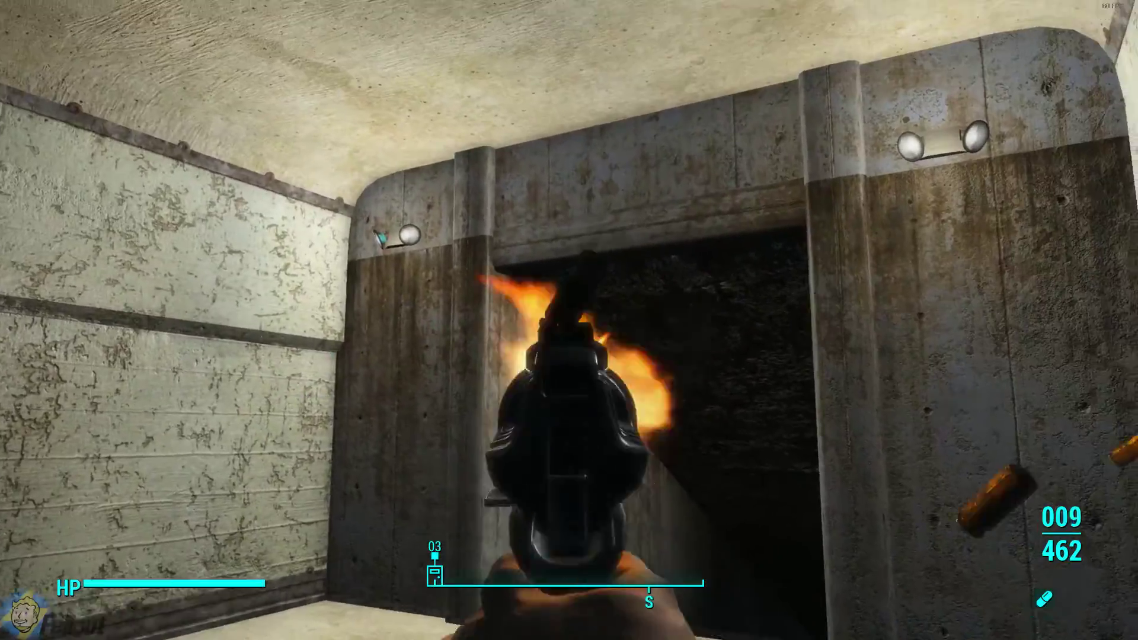
click(569, 320)
click(569, 320)
click(569, 320)
click(569, 320)
click(568, 320)
click(569, 320)
Step: Walk into the dark stairwell in the game and return to the room to compare how far the light reaches
key(w)
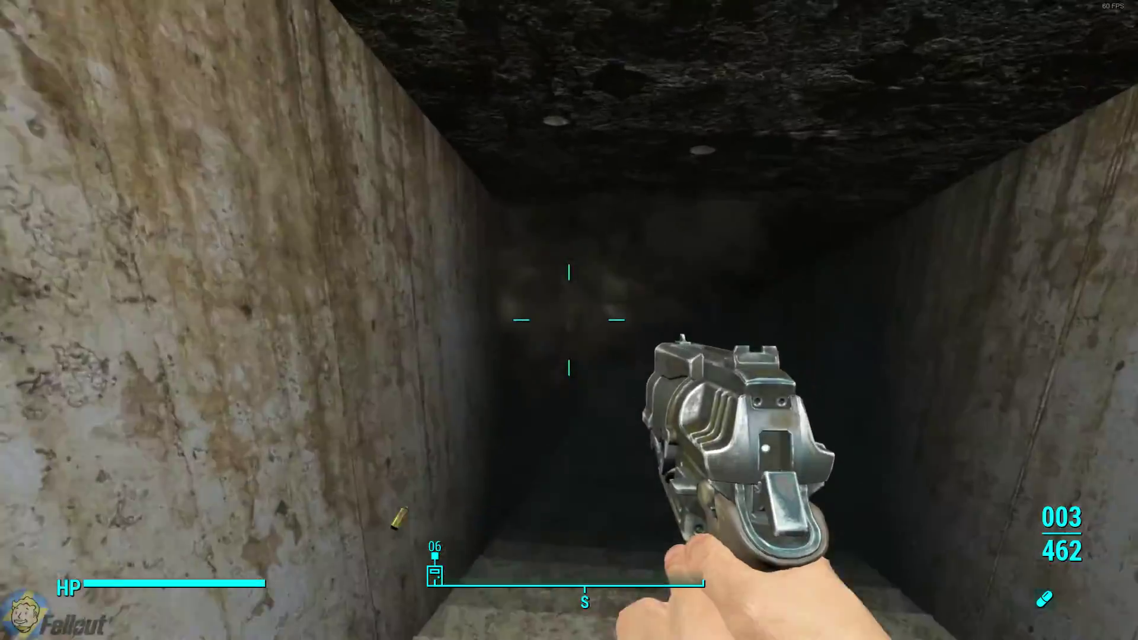
key(Tab)
key(s)
key(Tab)
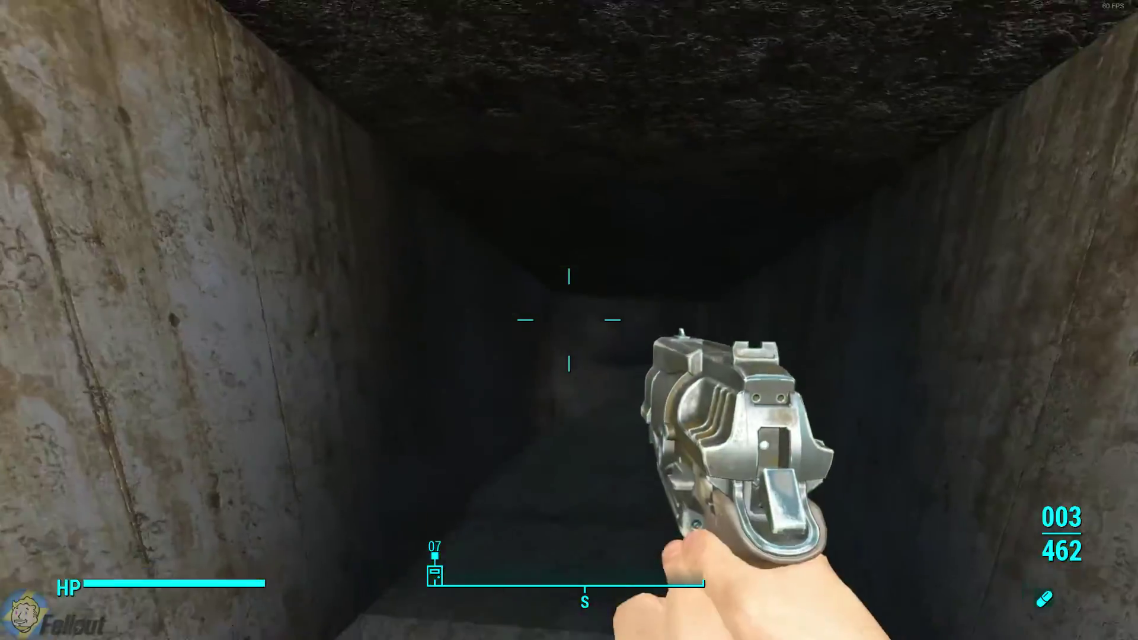
key(w)
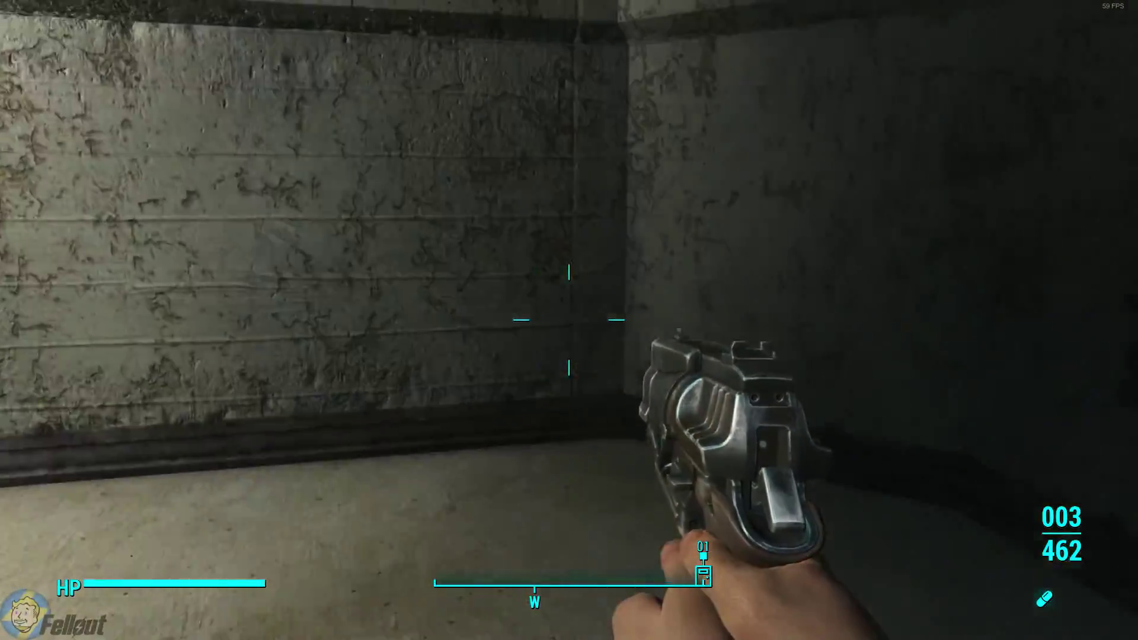
key(w)
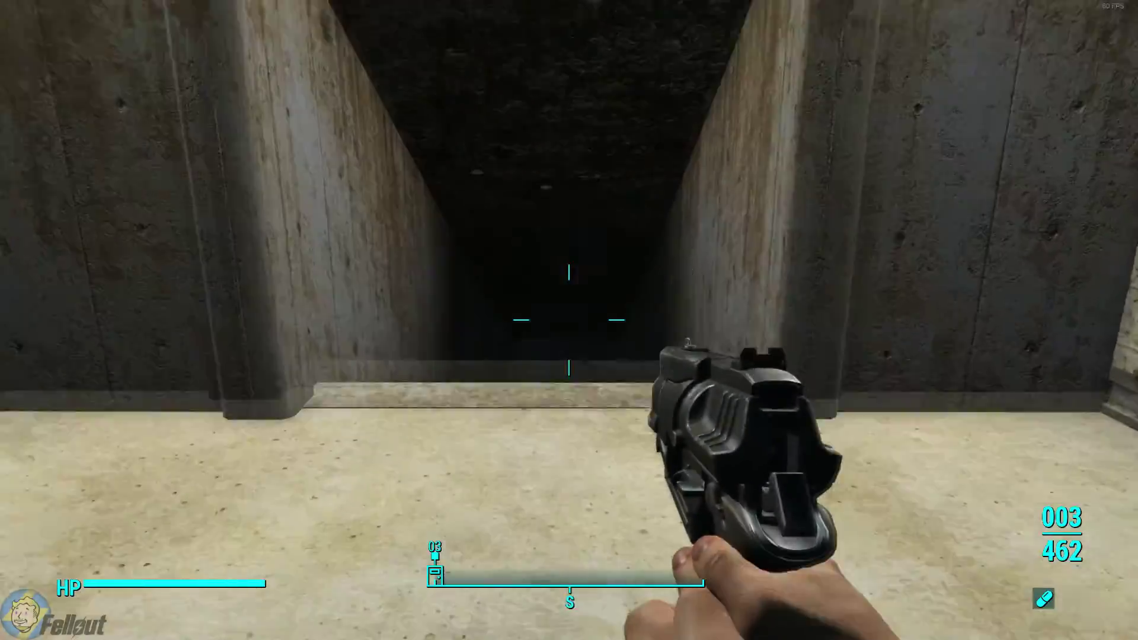